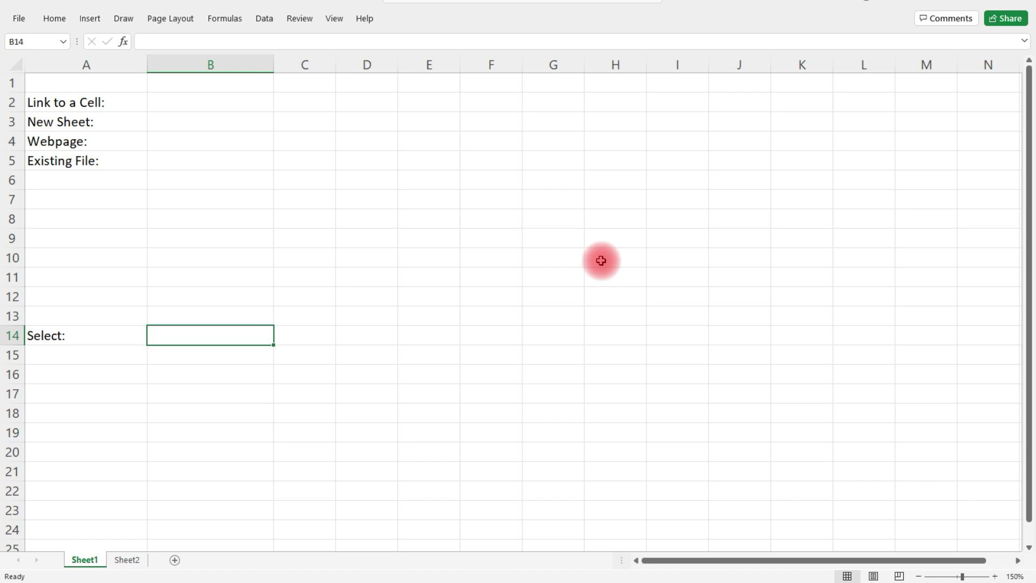
Enter the placeholder 'Link 1' in cell B2 beside the Link to a Cell label
left_click(112, 102)
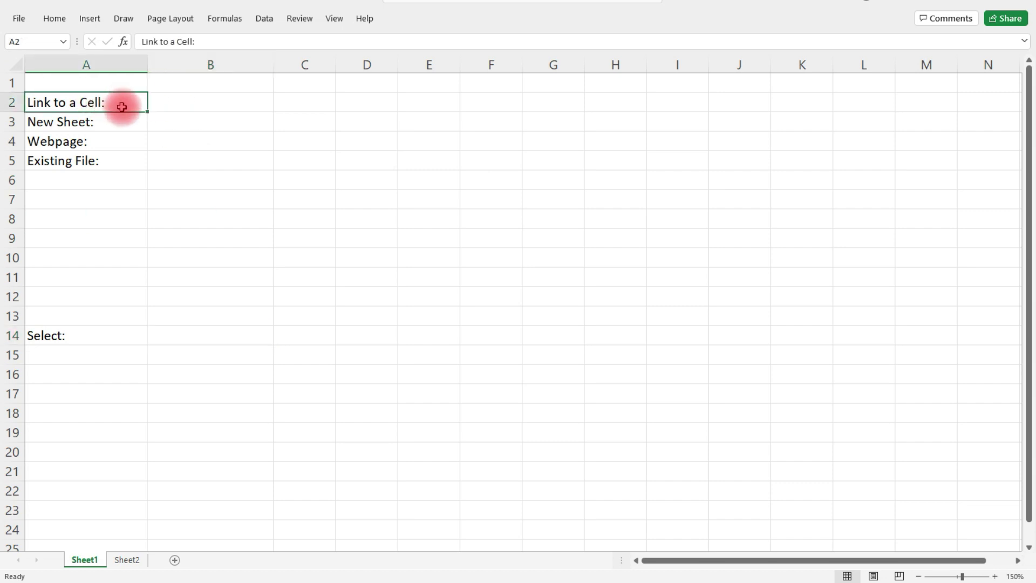
left_click(202, 102)
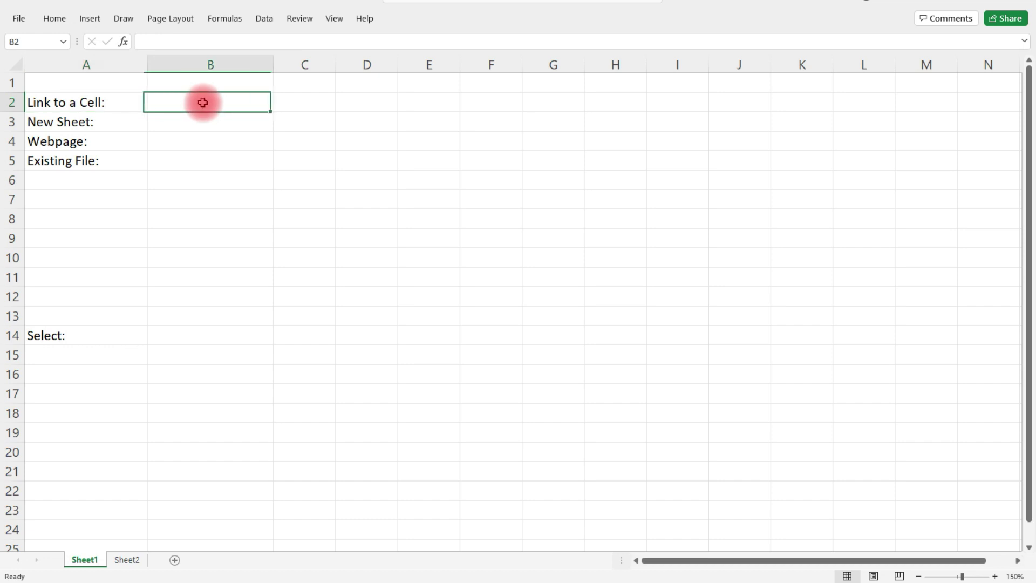
type("L")
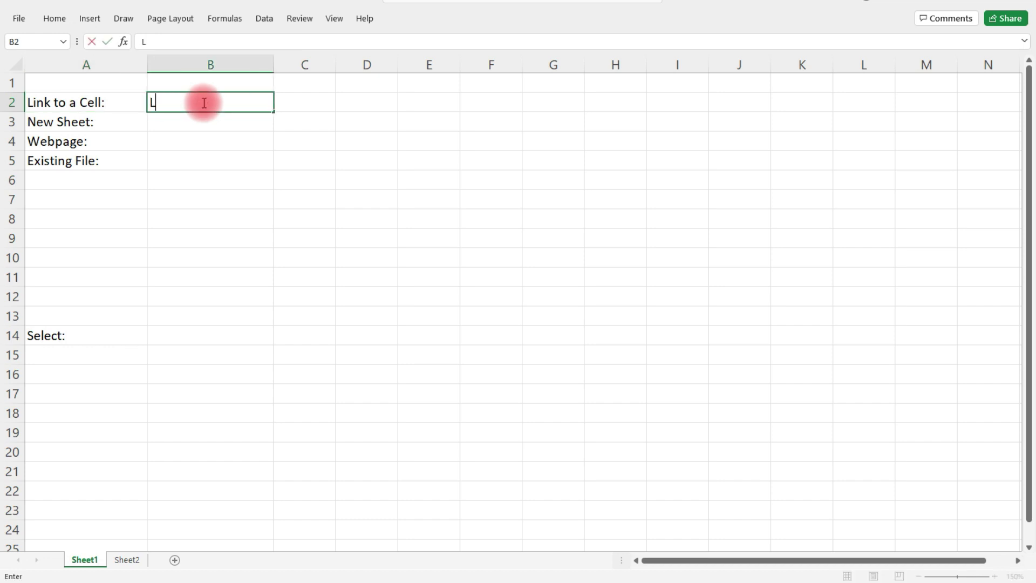
type("ink 1")
key("Return")
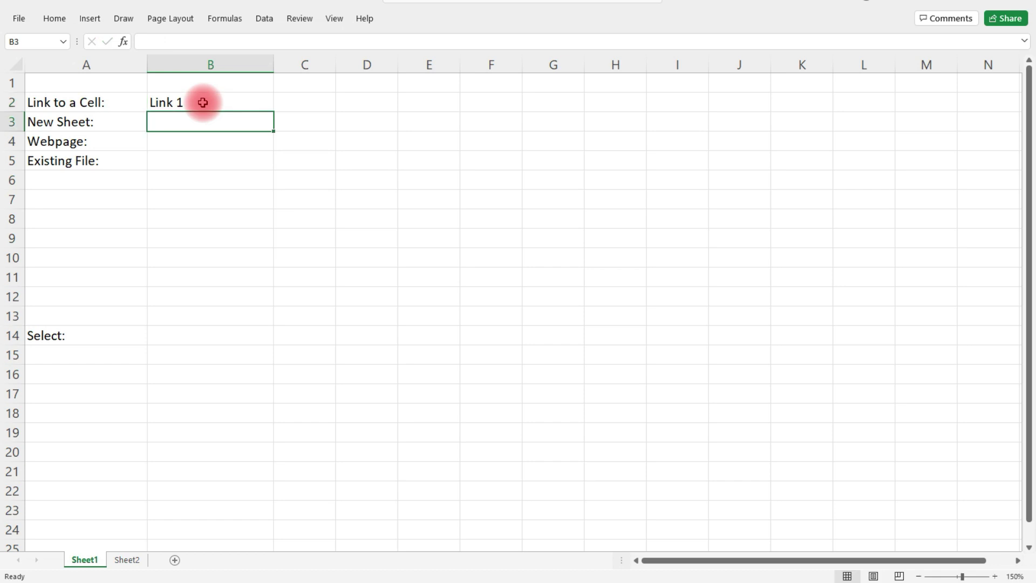
left_click(202, 103)
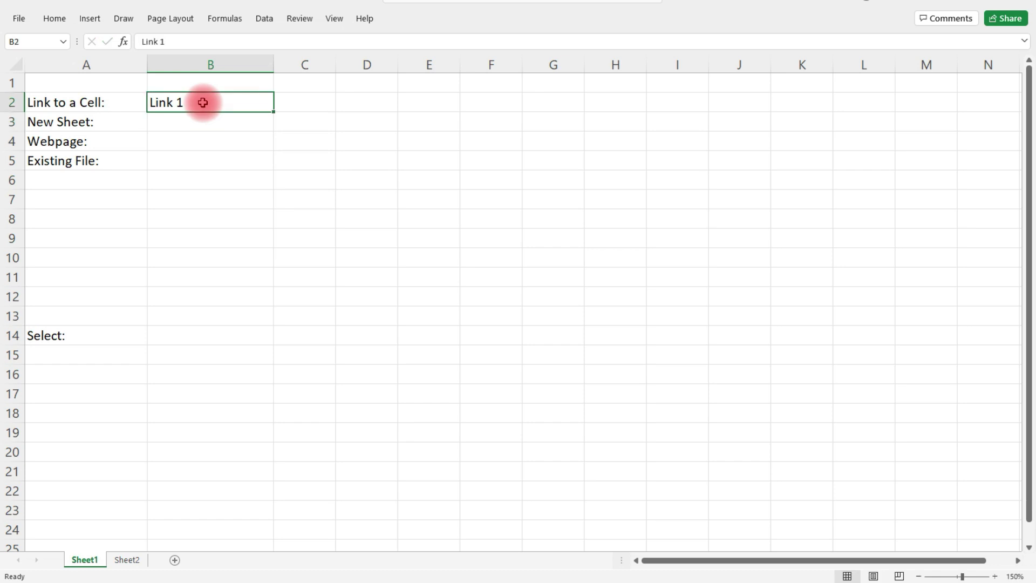
Start an Insert Link for B2 targeting a Place in This Document
left_click(90, 19)
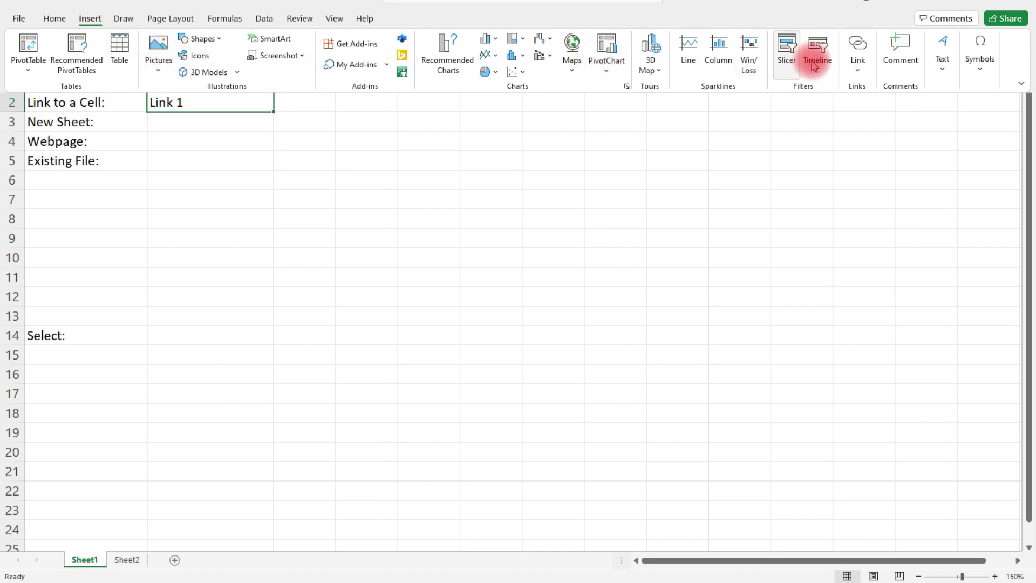
left_click(860, 74)
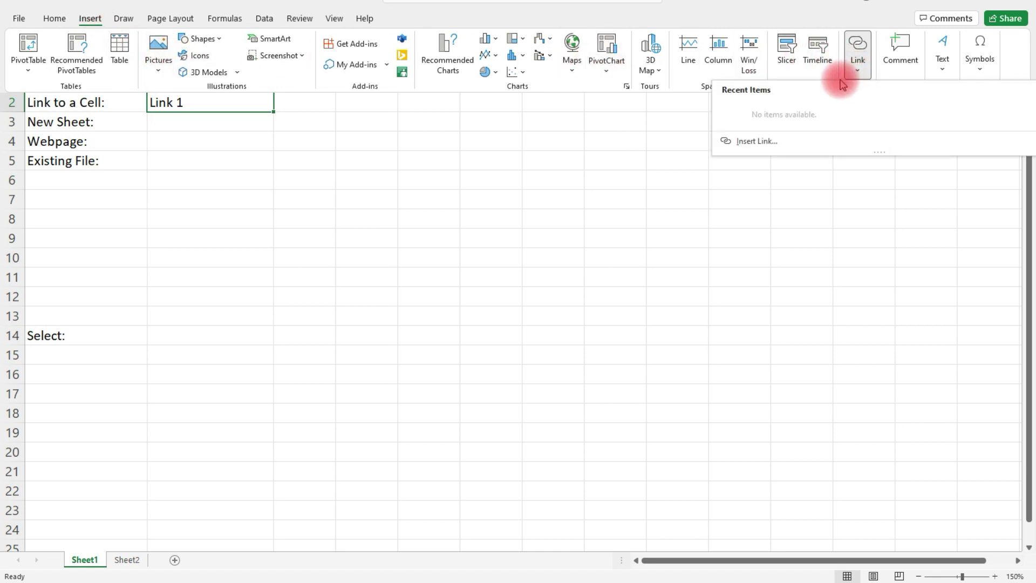
left_click(767, 144)
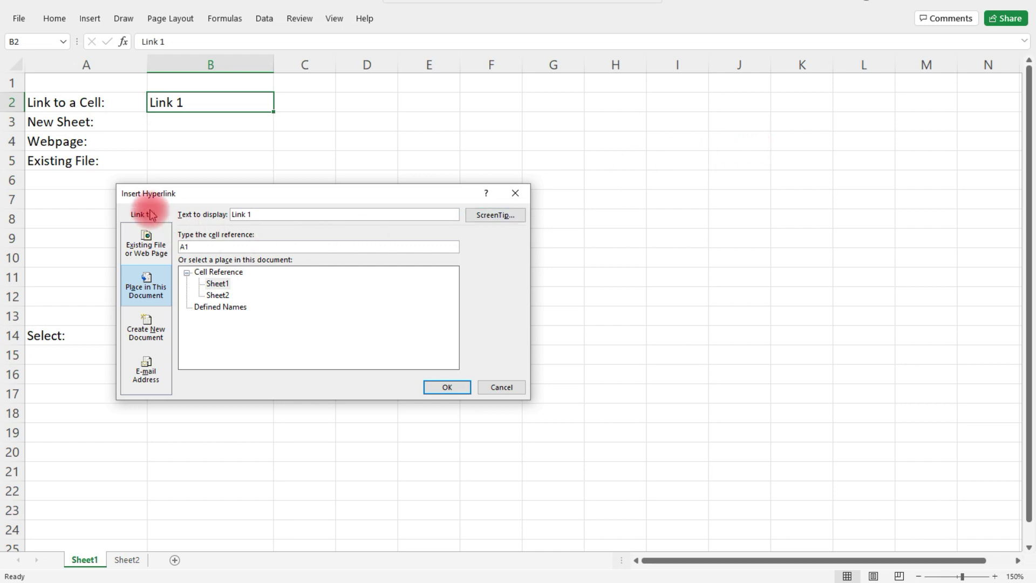
left_click(146, 244)
left_click(146, 291)
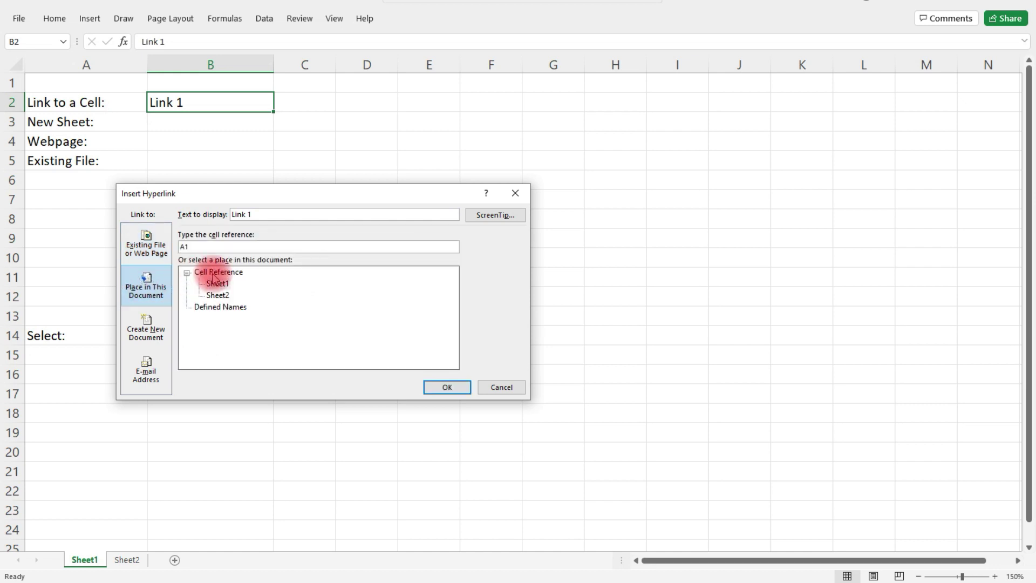
Set the link's cell reference to B14 and its display text to 'Click Here'
left_click(217, 245)
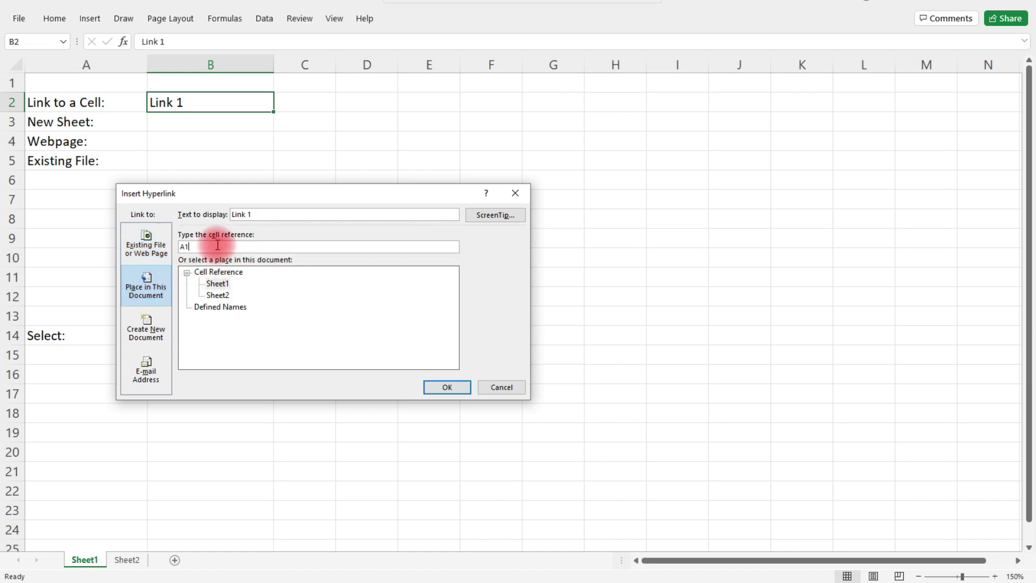
key("BackSpace")
key("BackSpace")
type("B")
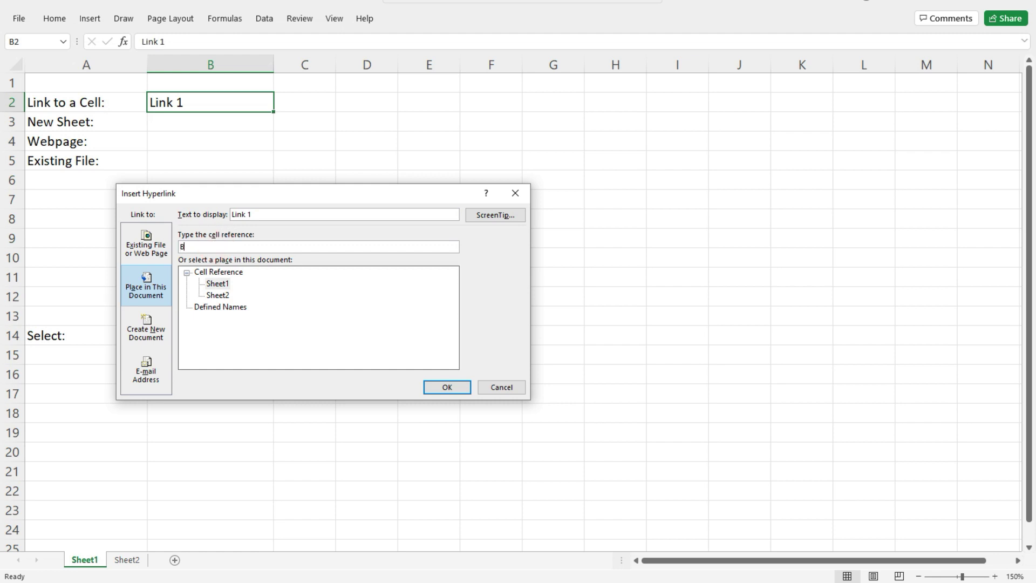
type("14")
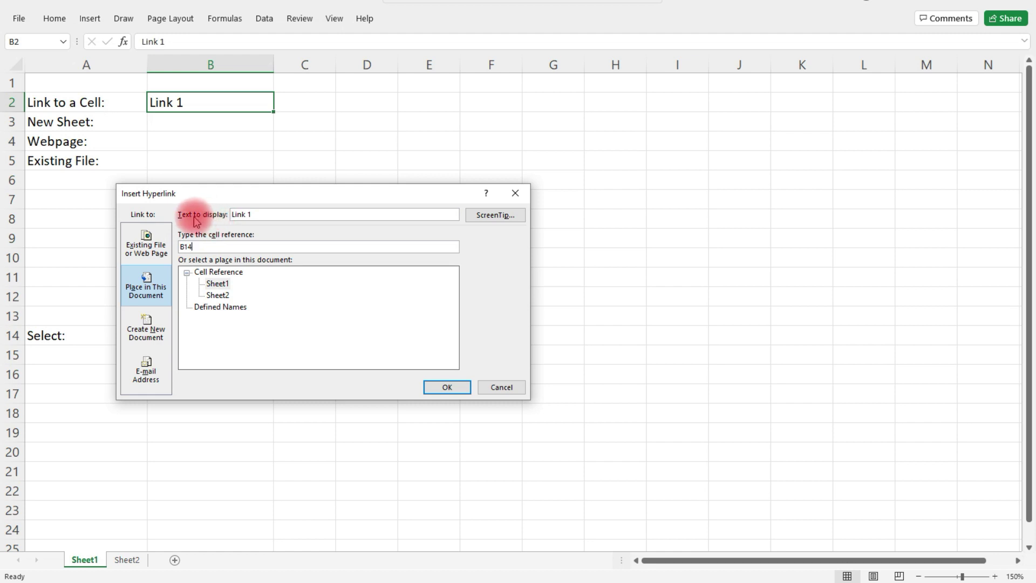
left_click(269, 216)
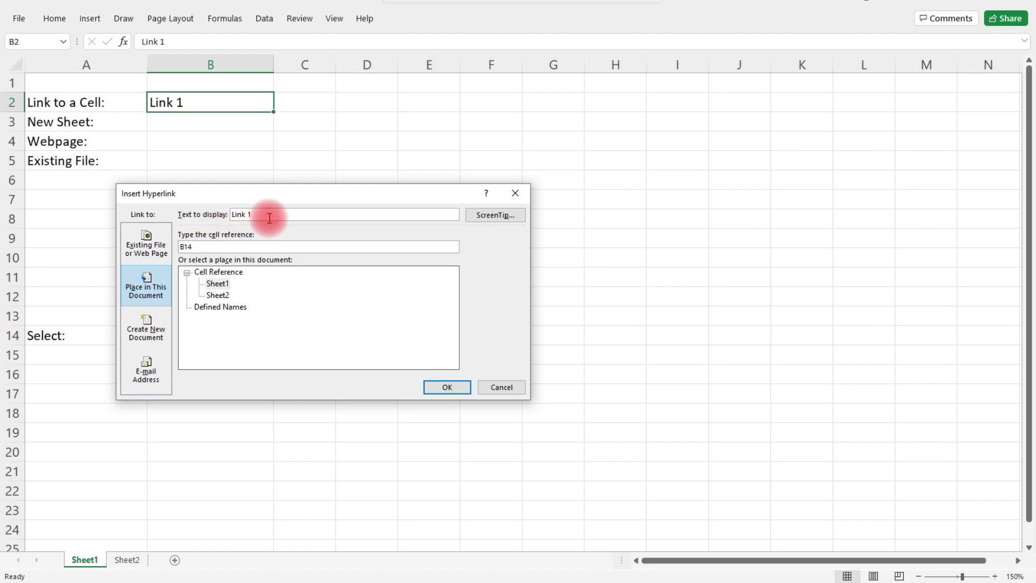
key("BackSpace")
key("BackSpace")
key("BackSpace")
key("BackSpace")
key("BackSpace")
key("BackSpace")
type("Click He")
type("re")
Add the ScreenTip 'Move To Cell B14' and insert the Click Here hyperlink
left_click(504, 221)
left_click(252, 295)
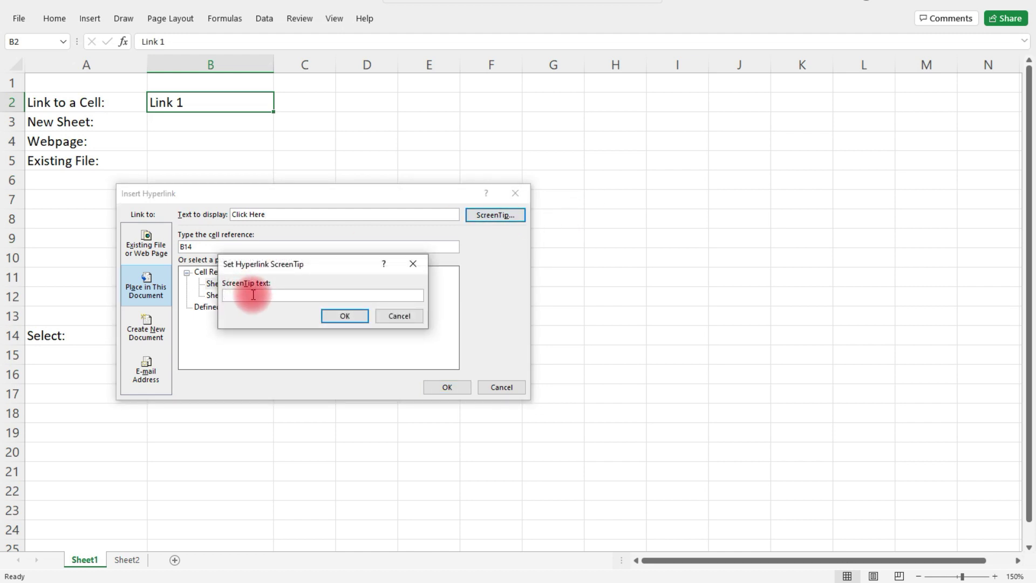
type("Move ")
type("To Cell")
type(" B14")
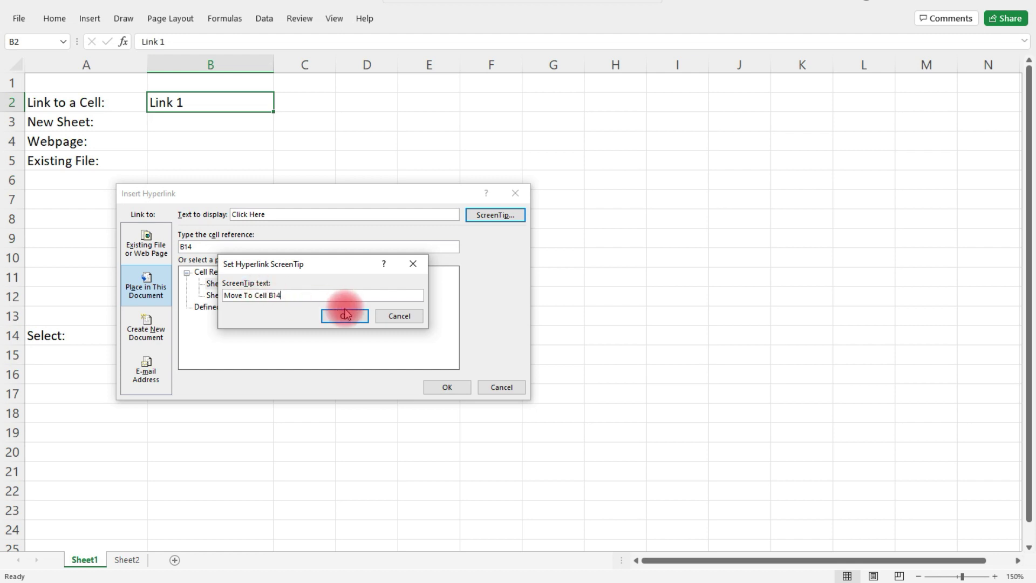
left_click(349, 315)
left_click(455, 388)
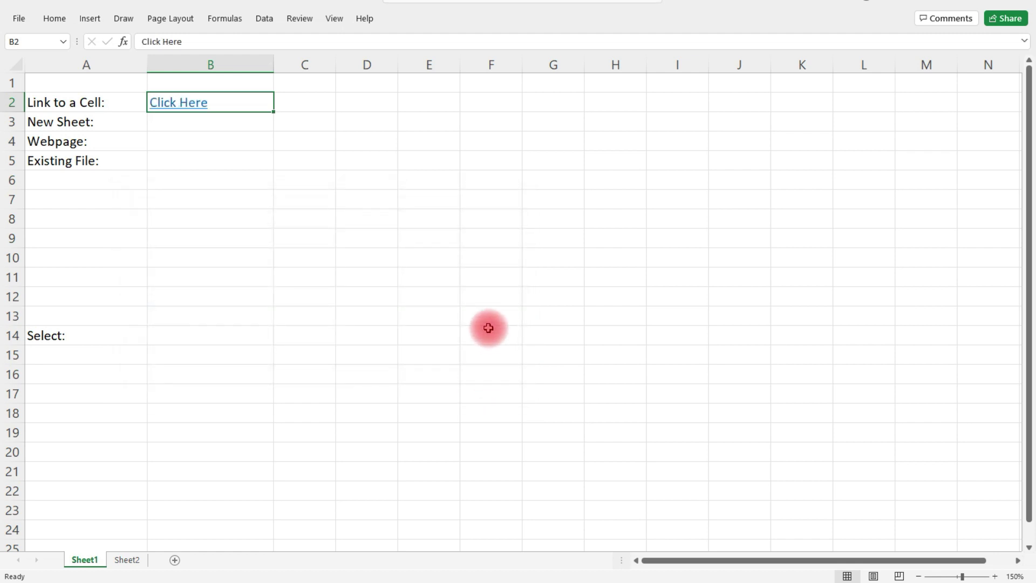
Follow the Click Here link twice to confirm it jumps to B14, then view Sheet2
left_click(191, 107)
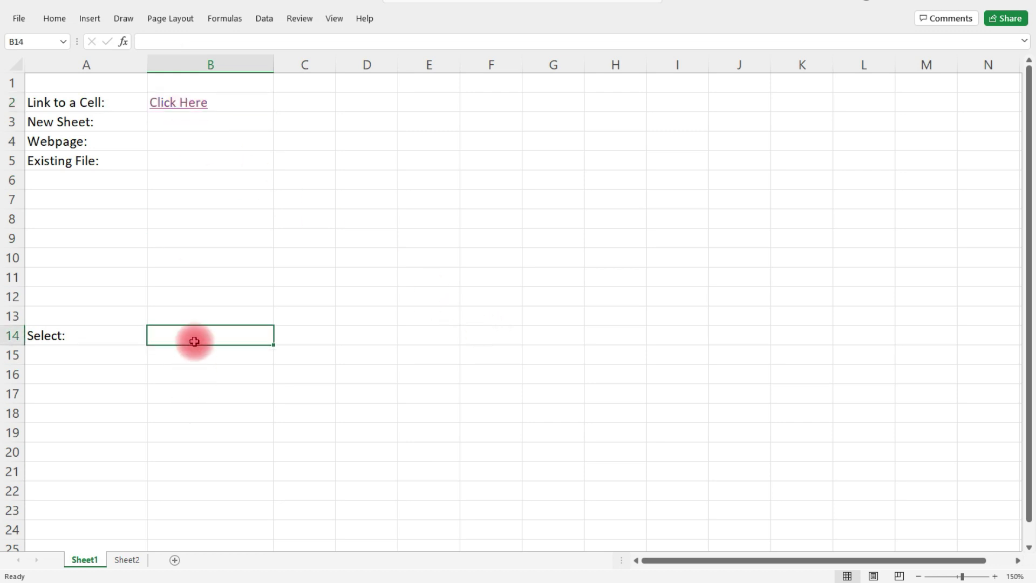
left_click(208, 296)
mouse_move(184, 102)
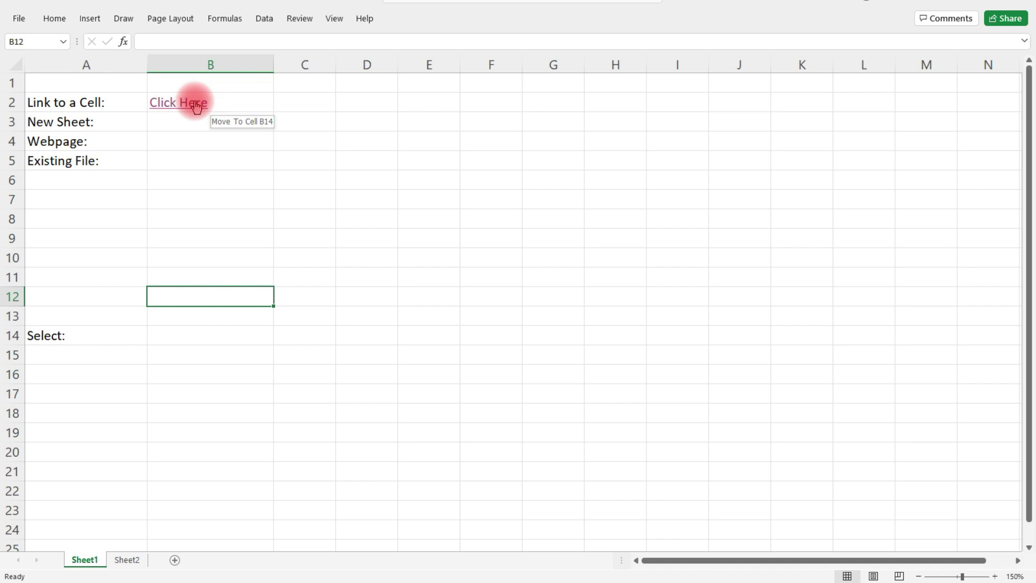
left_click(196, 105)
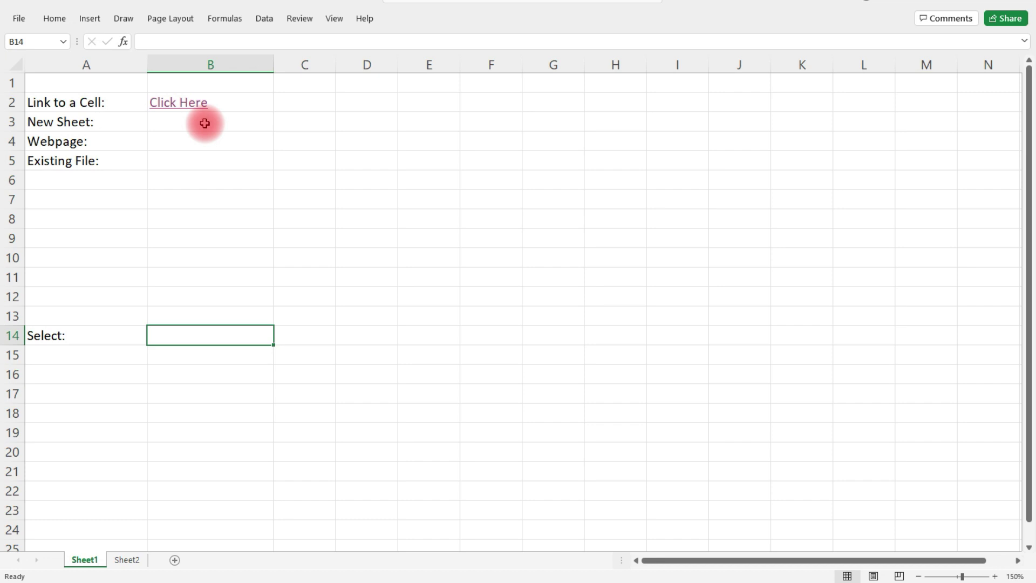
left_click(205, 123)
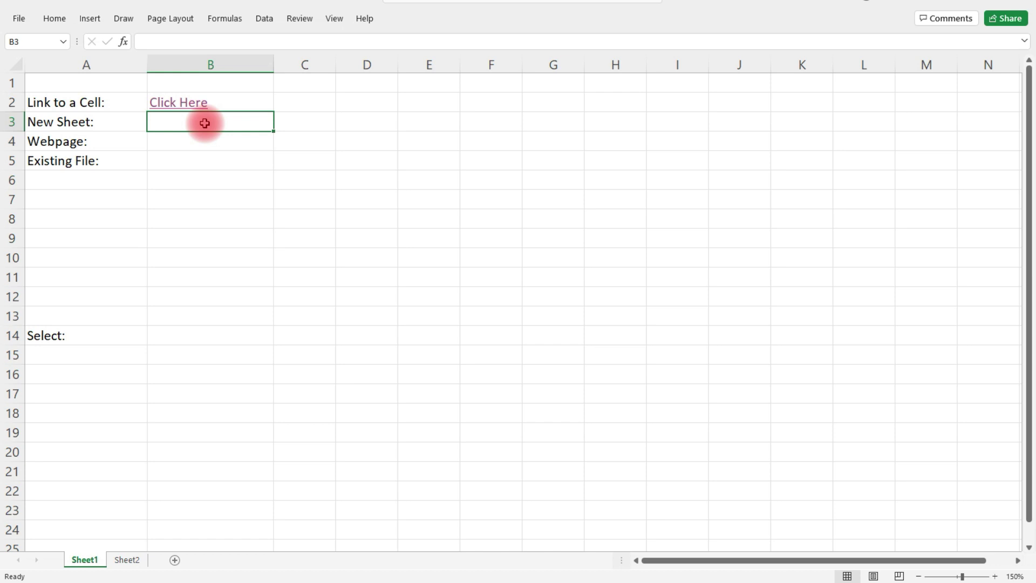
left_click(129, 561)
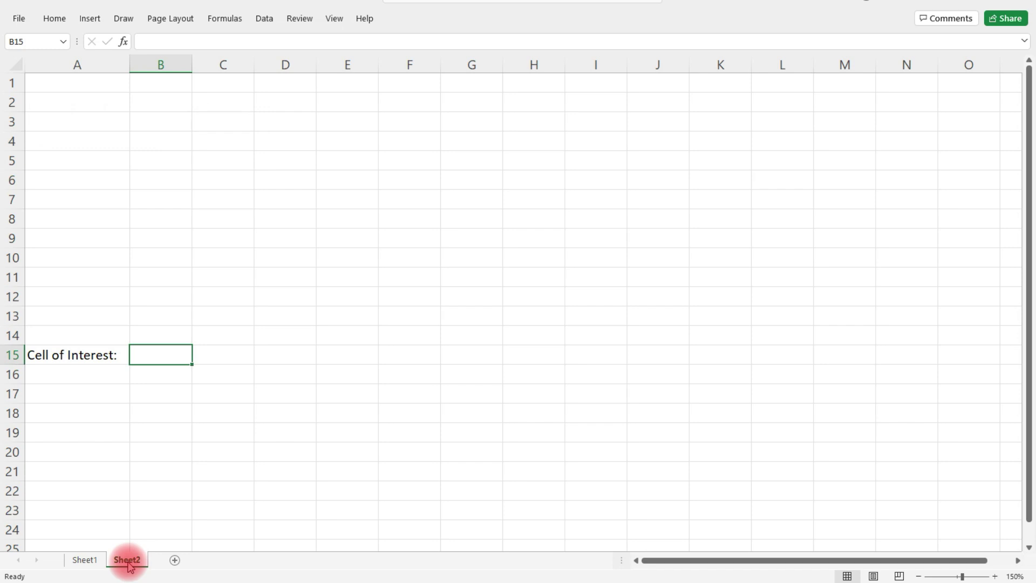
Back on Sheet1, enter the placeholder 'Link 2' in cell B3 beside New Sheet
left_click(169, 173)
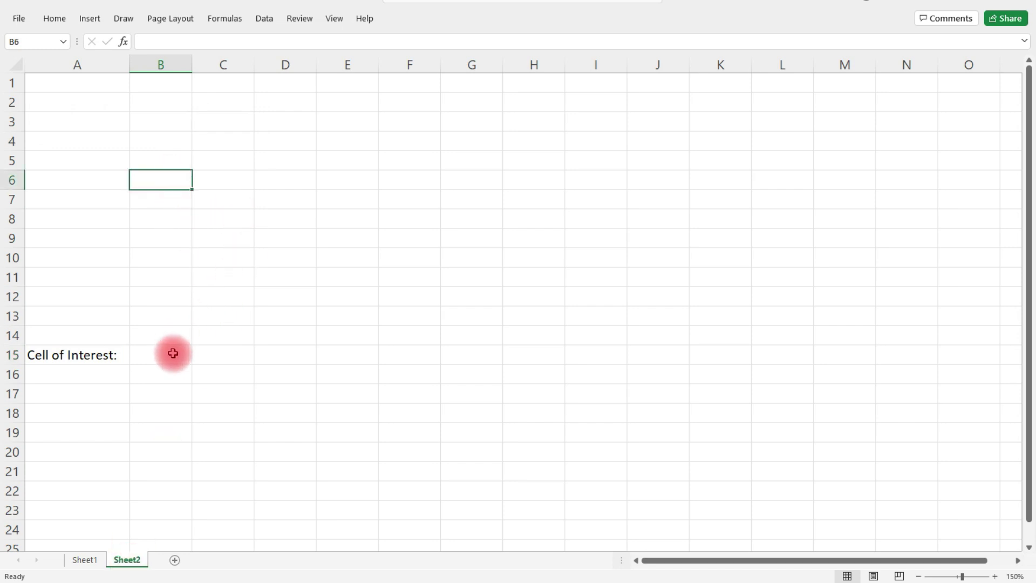
left_click(85, 560)
type("L")
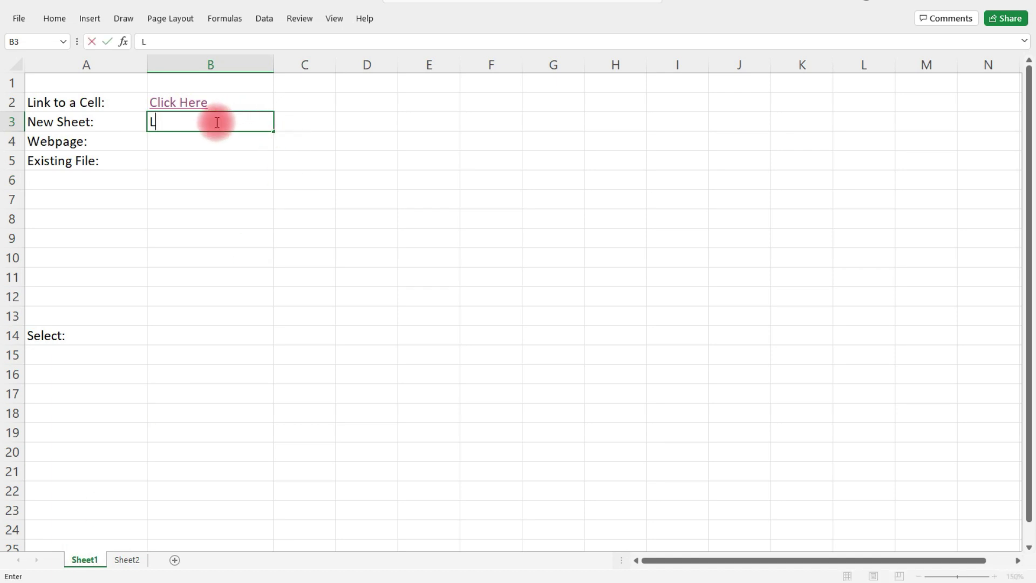
type("ink 2")
key("Return")
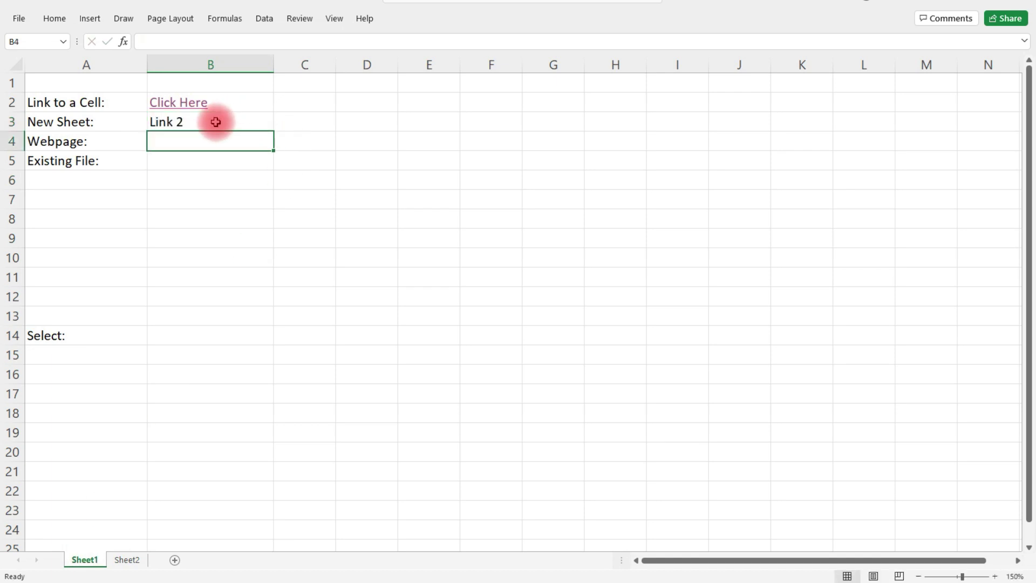
left_click(215, 121)
left_click(90, 19)
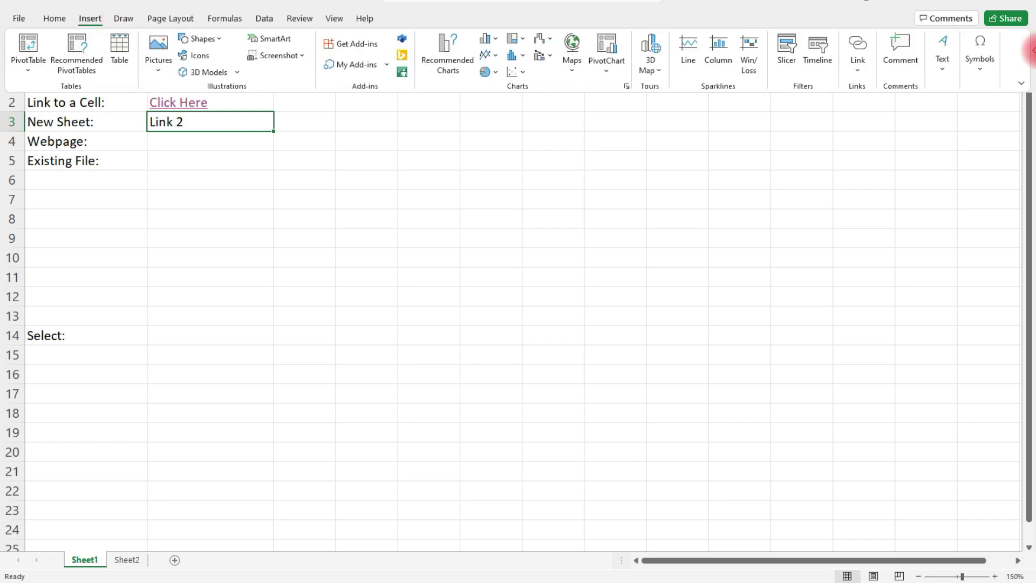
Hyperlink B3's 'Link 2' to cell B15 on Sheet2
left_click(859, 54)
left_click(772, 142)
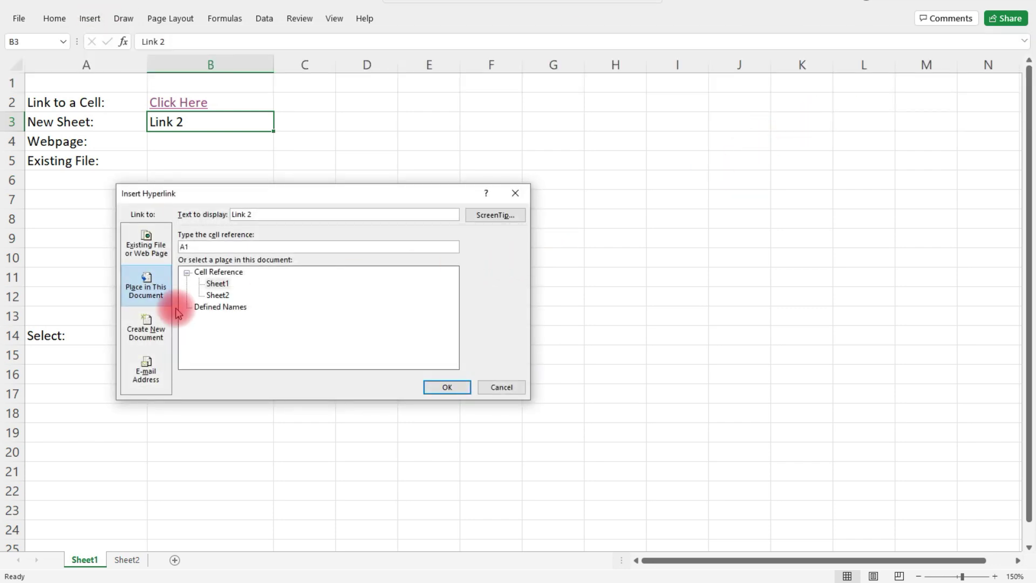
left_click(219, 295)
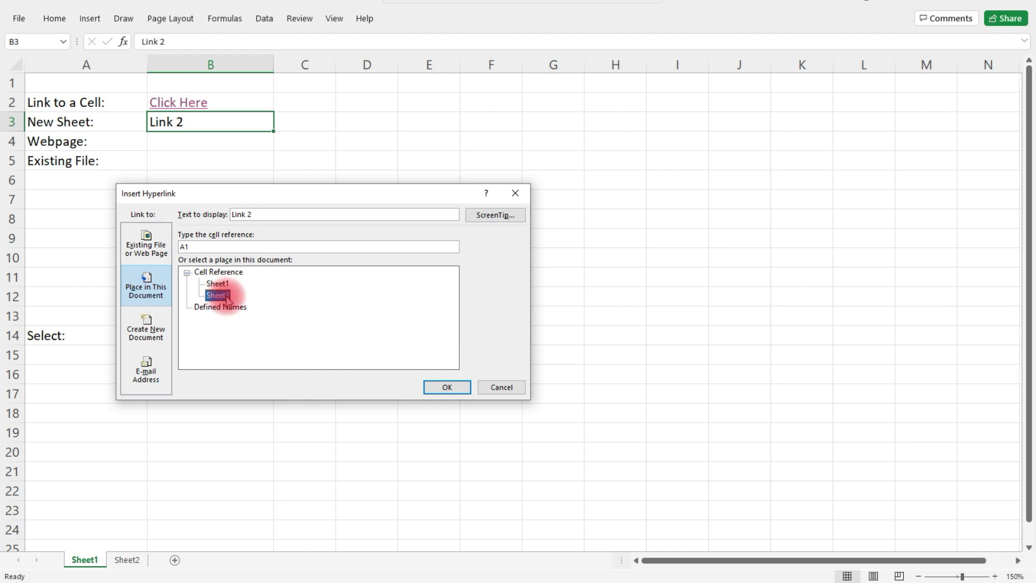
left_click(208, 248)
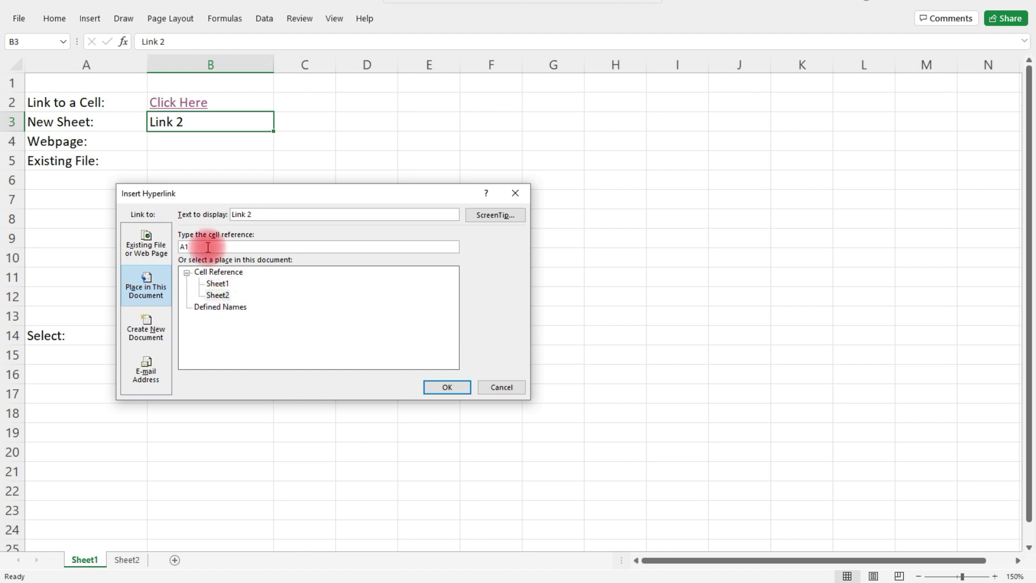
key("BackSpace")
key("BackSpace")
type("B15")
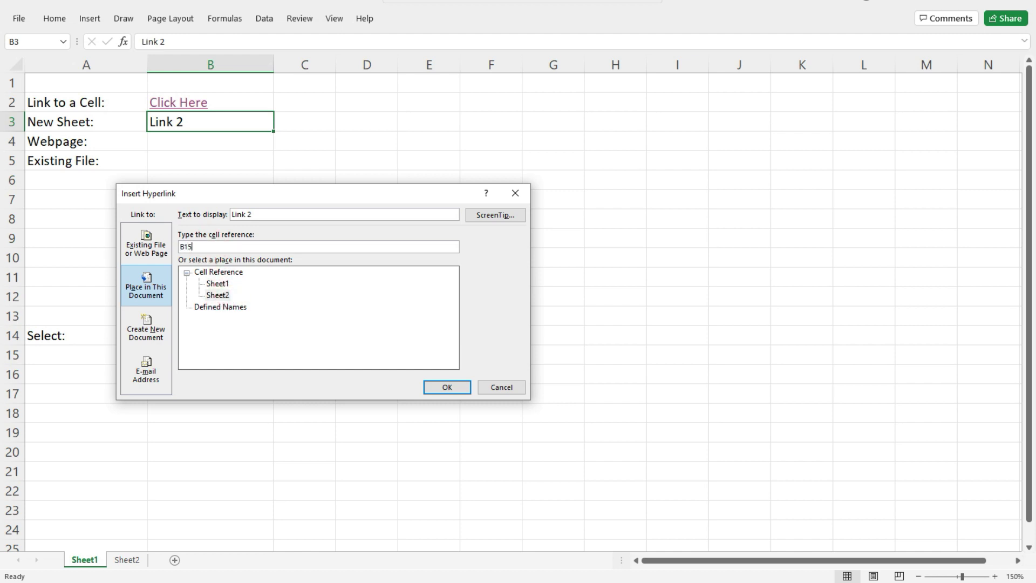
left_click(451, 387)
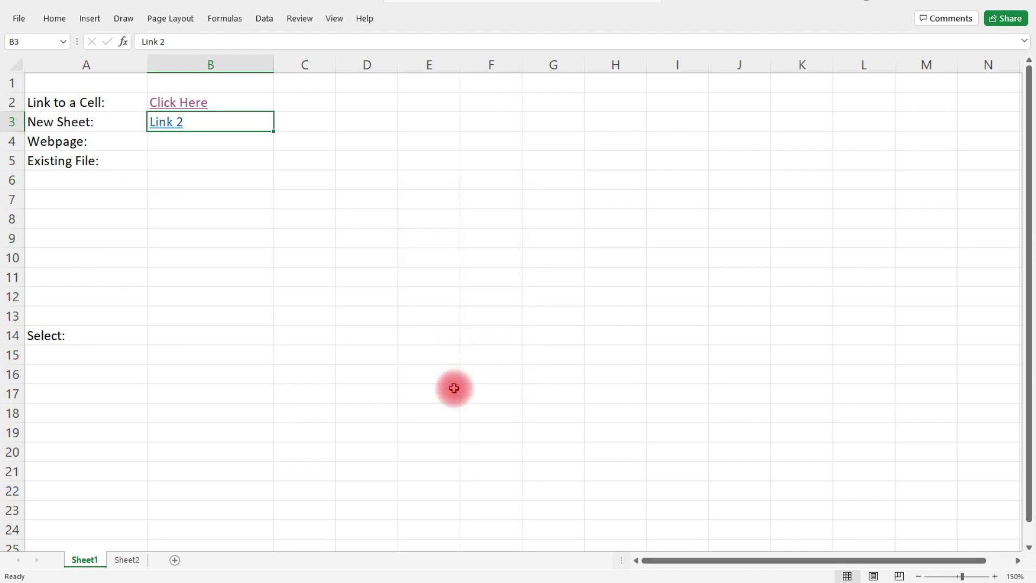
left_click(166, 122)
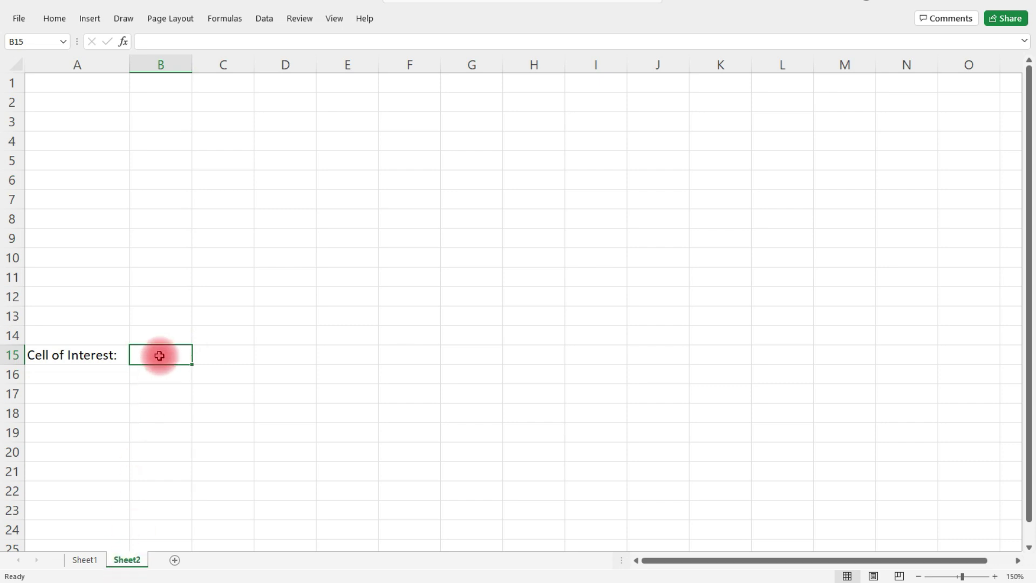
left_click(84, 561)
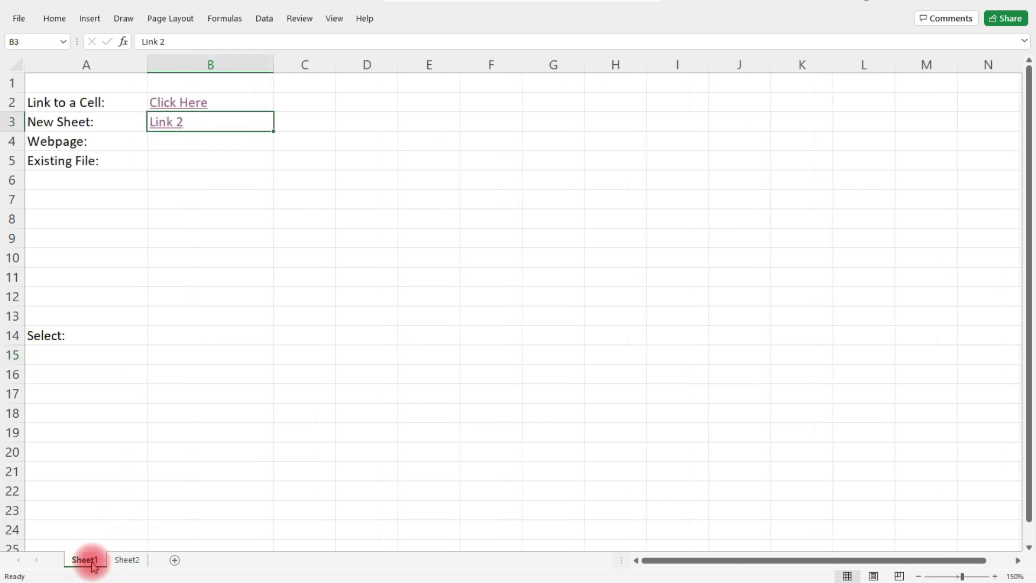
left_click(180, 124)
left_click(86, 560)
left_click(184, 337)
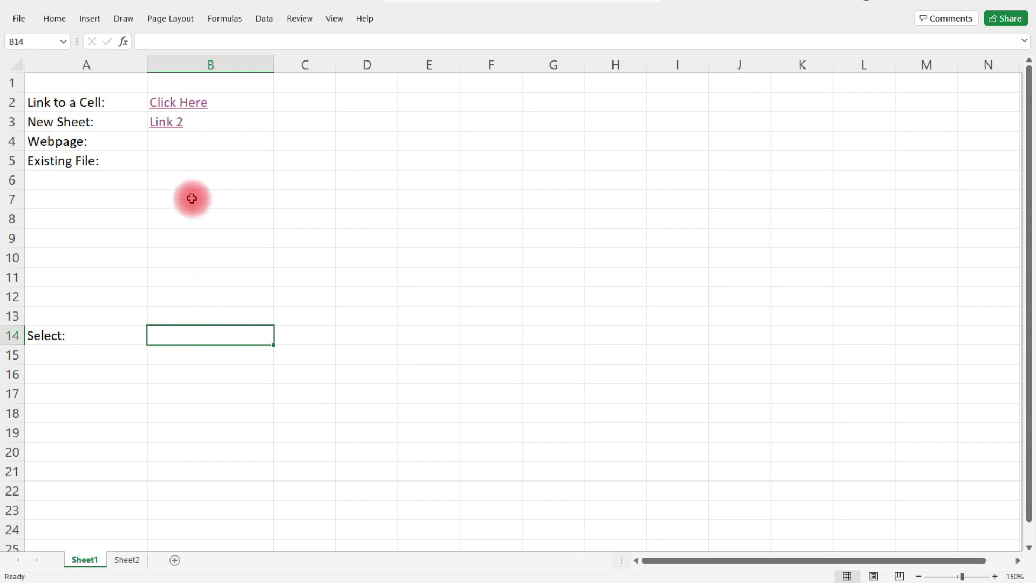
left_click(192, 144)
Enter the placeholder 'Link 3' in cell B4
type("Link 2")
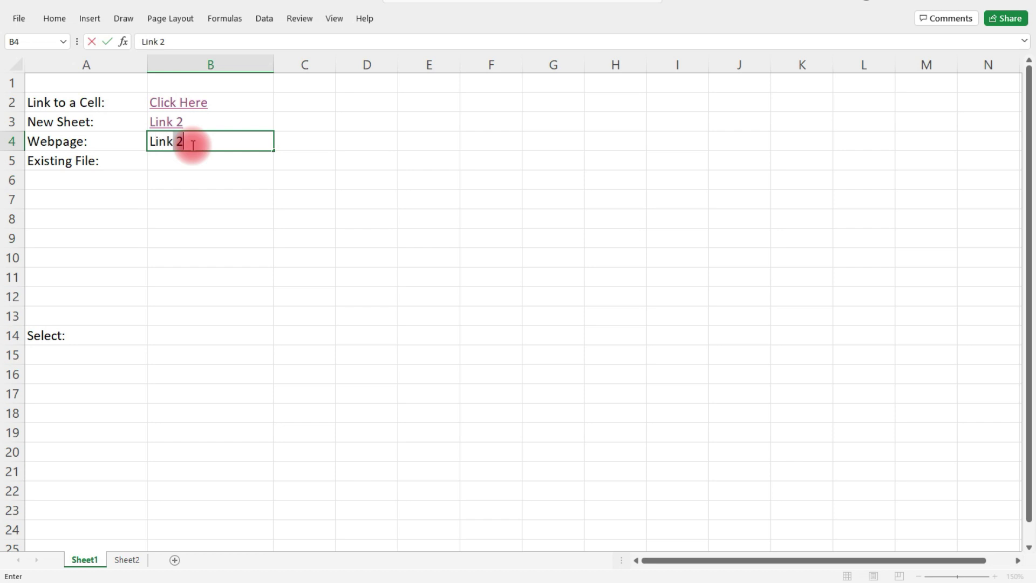
type("k 3")
key("Return")
left_click(179, 136)
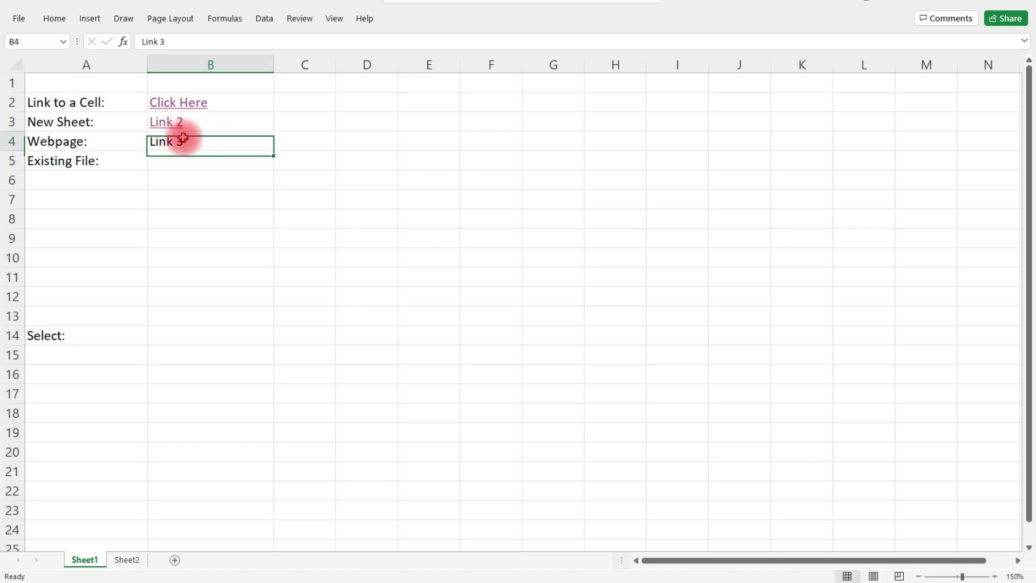
left_click(90, 19)
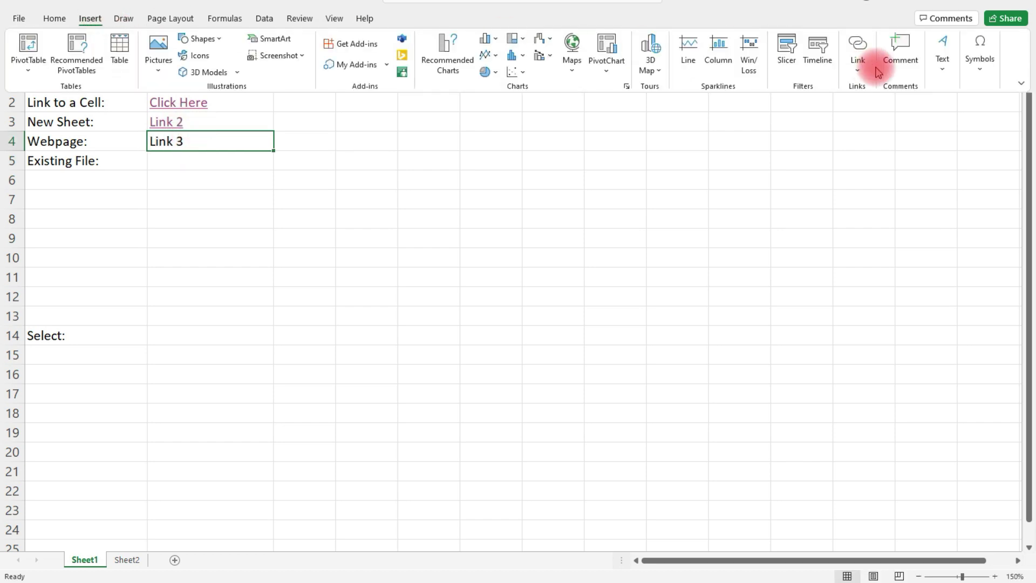
left_click(859, 67)
left_click(757, 141)
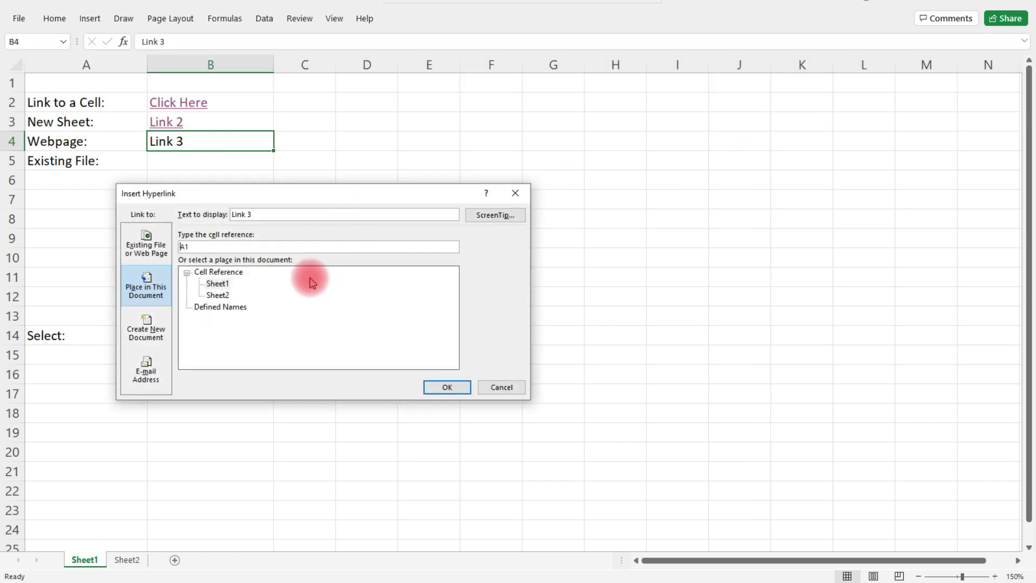
left_click(151, 247)
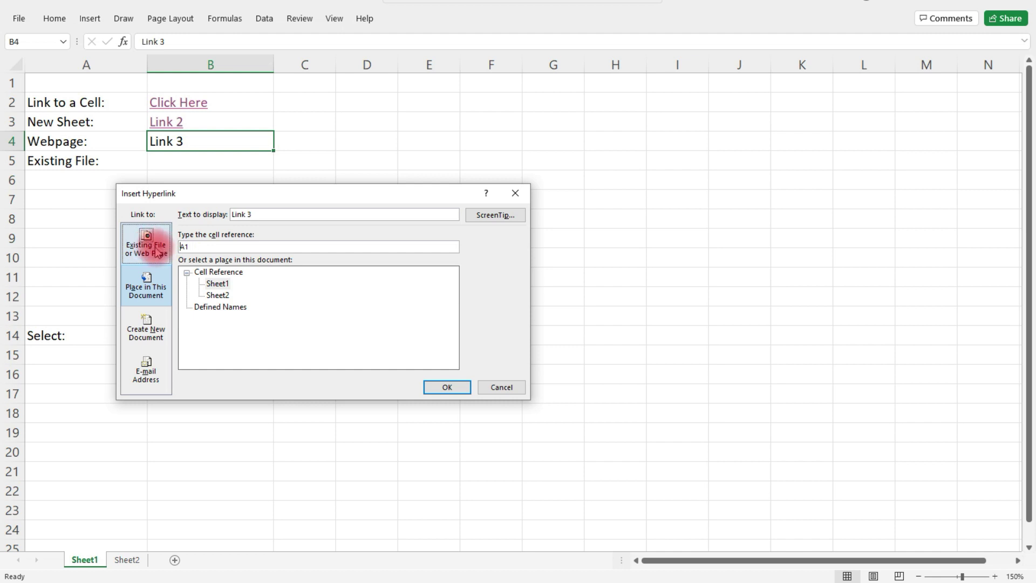
left_click(157, 252)
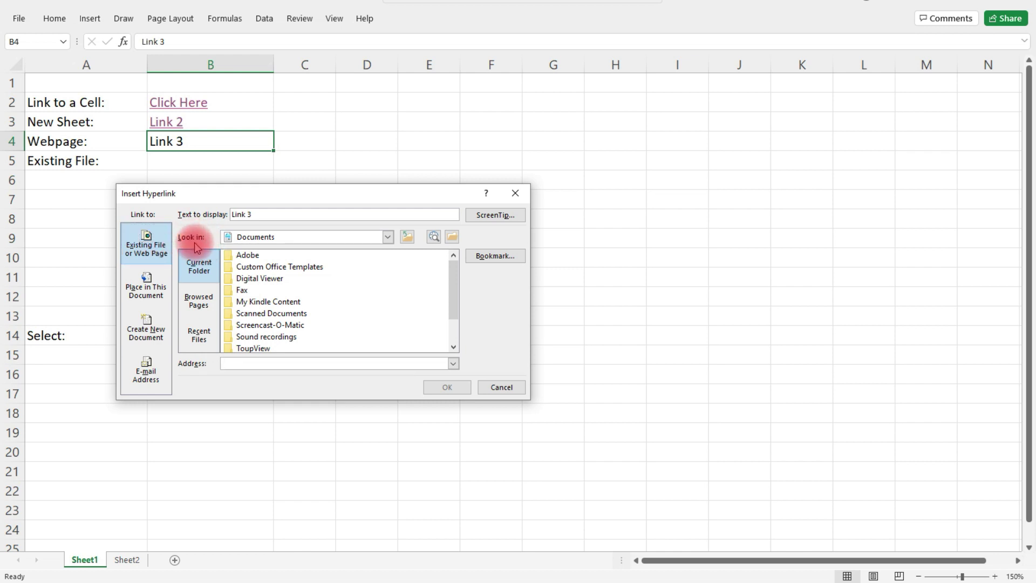
left_click(204, 305)
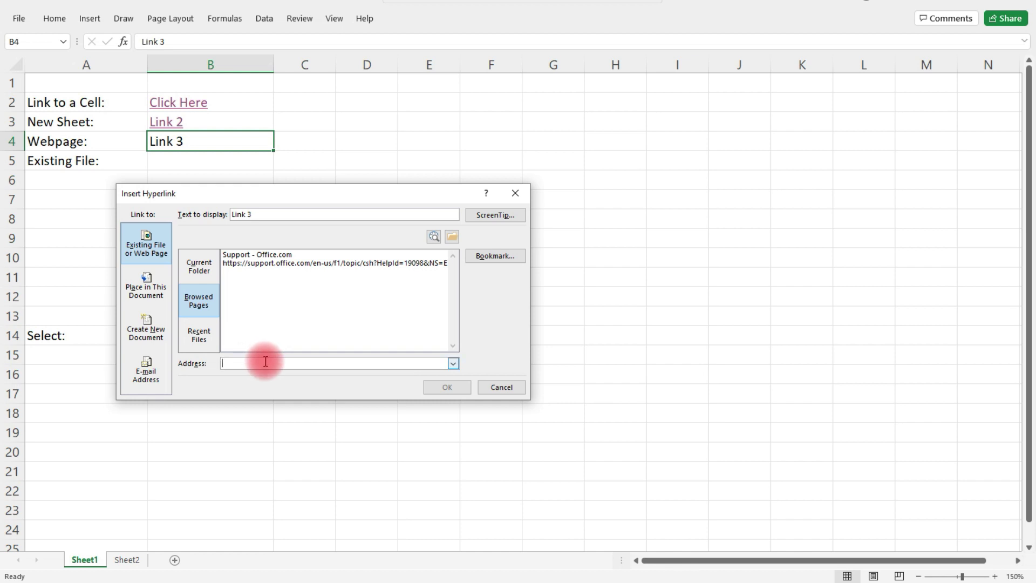
type("http://www.youtube")
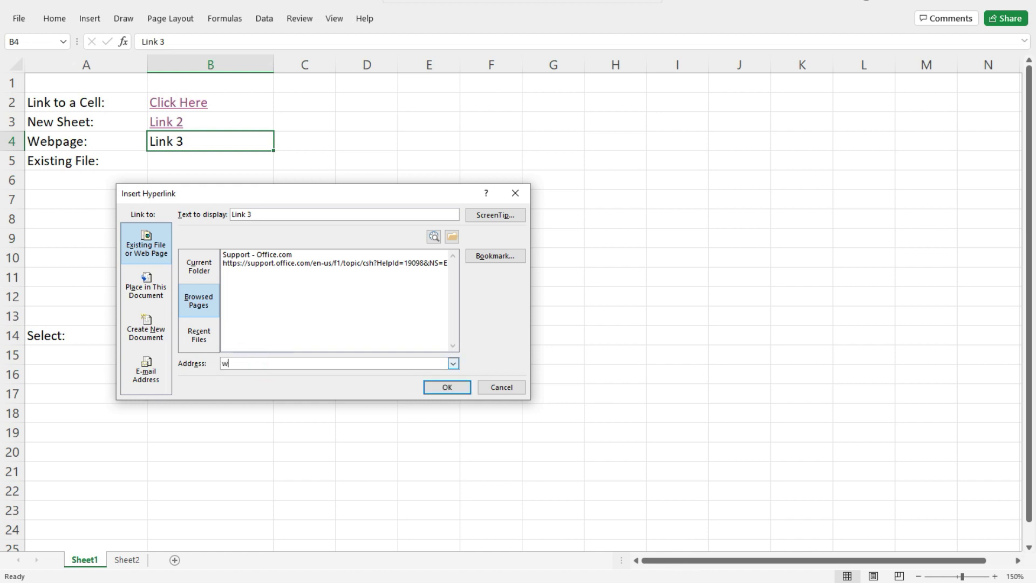
type(".c")
type("om")
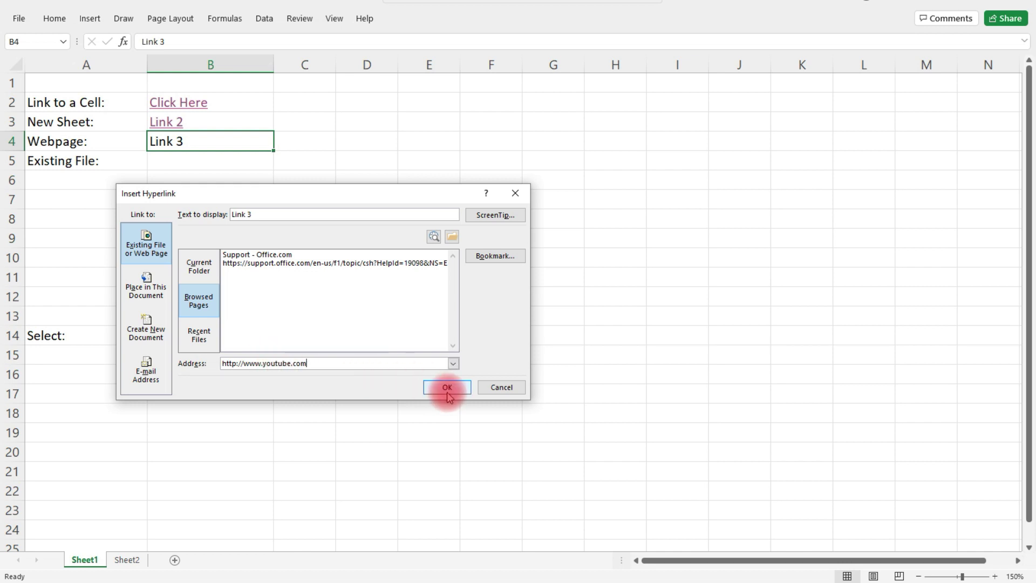
left_click(447, 387)
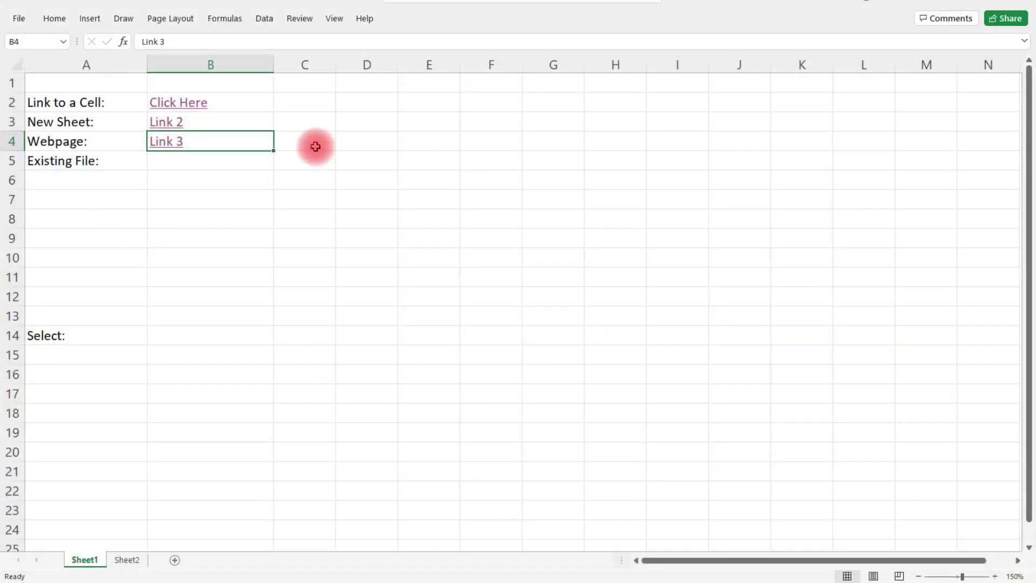
left_click_drag(335, 66, 436, 66)
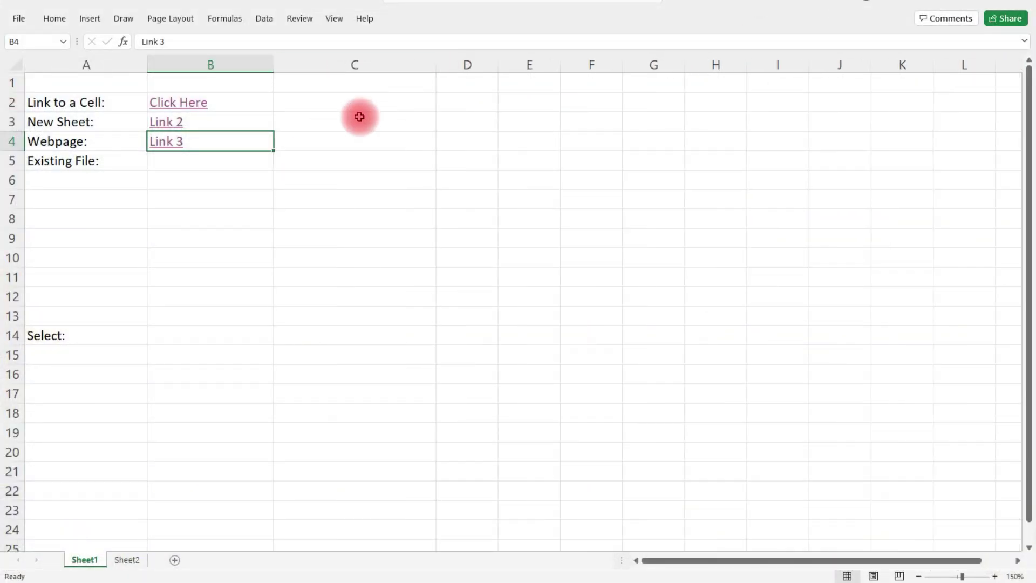
left_click(331, 135)
type("ht")
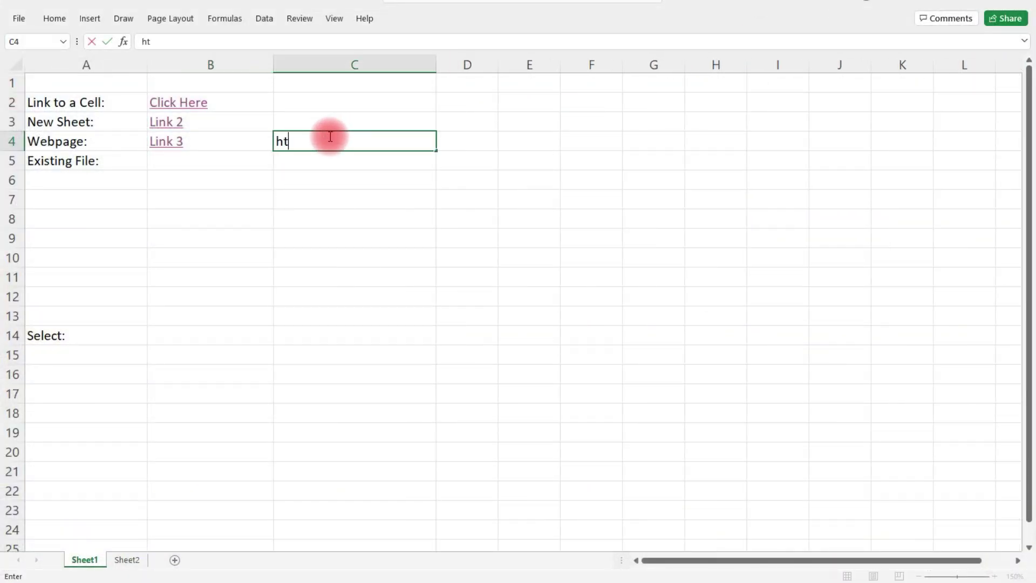
type("tps://ww")
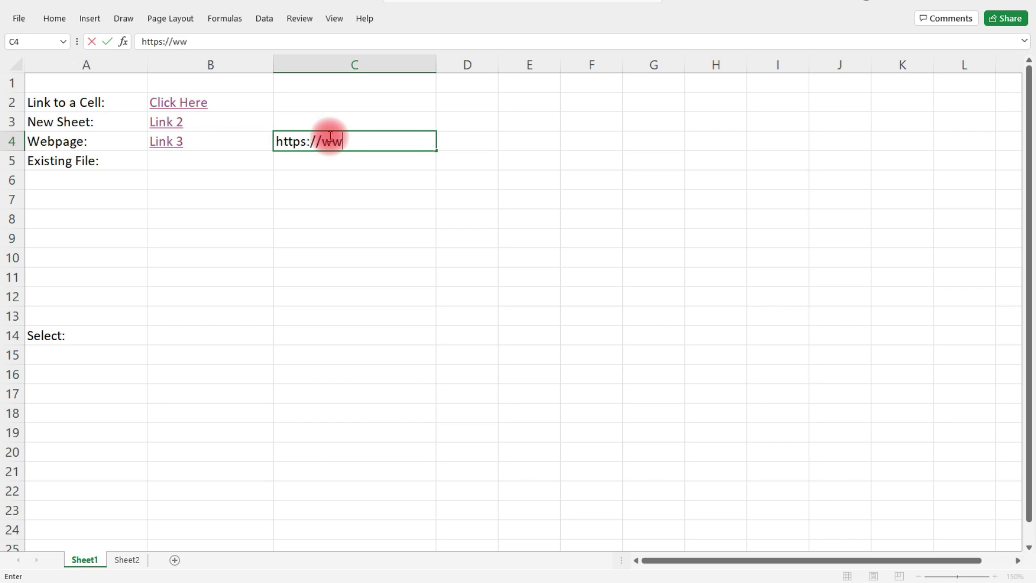
type("w.msn.co")
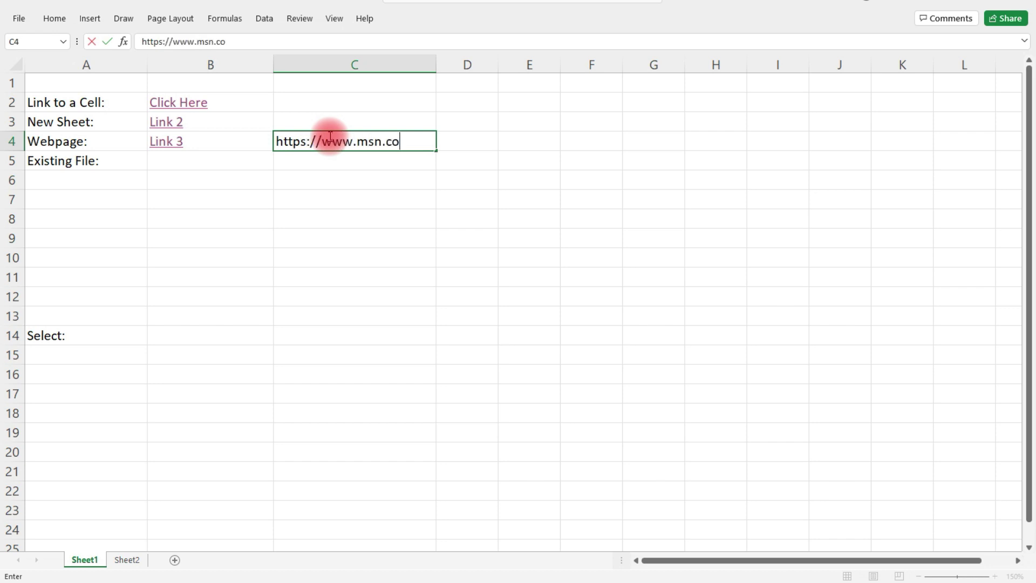
type("m")
key("Return")
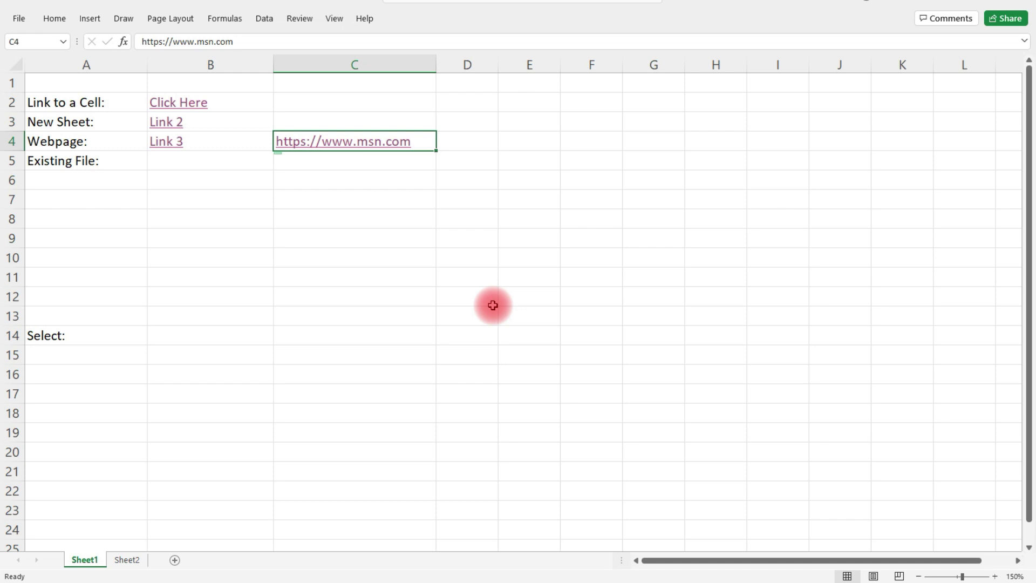
Edit the C4 hyperlink so its display text reads 'MSN Homepage'
right_click(376, 143)
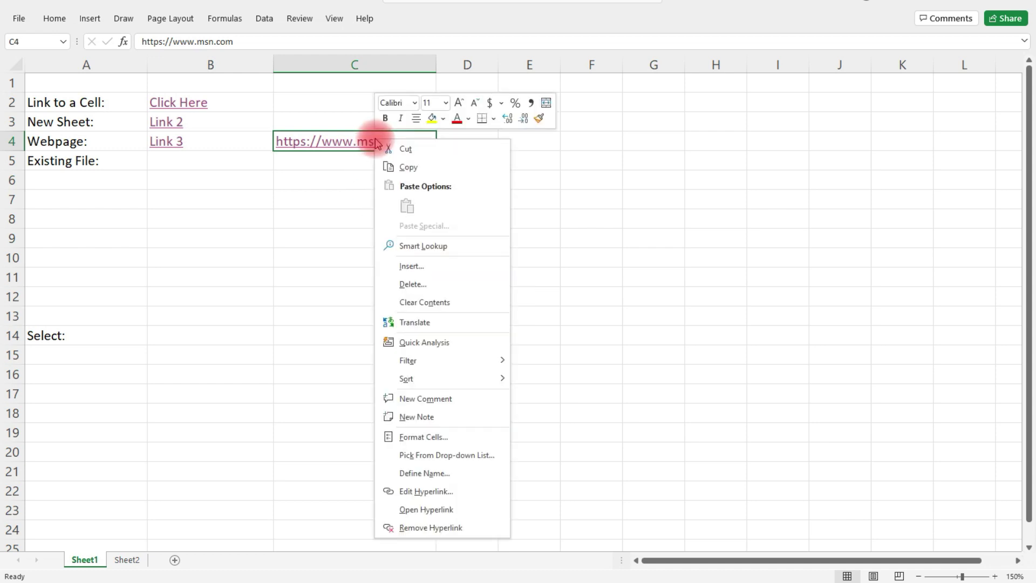
left_click(431, 491)
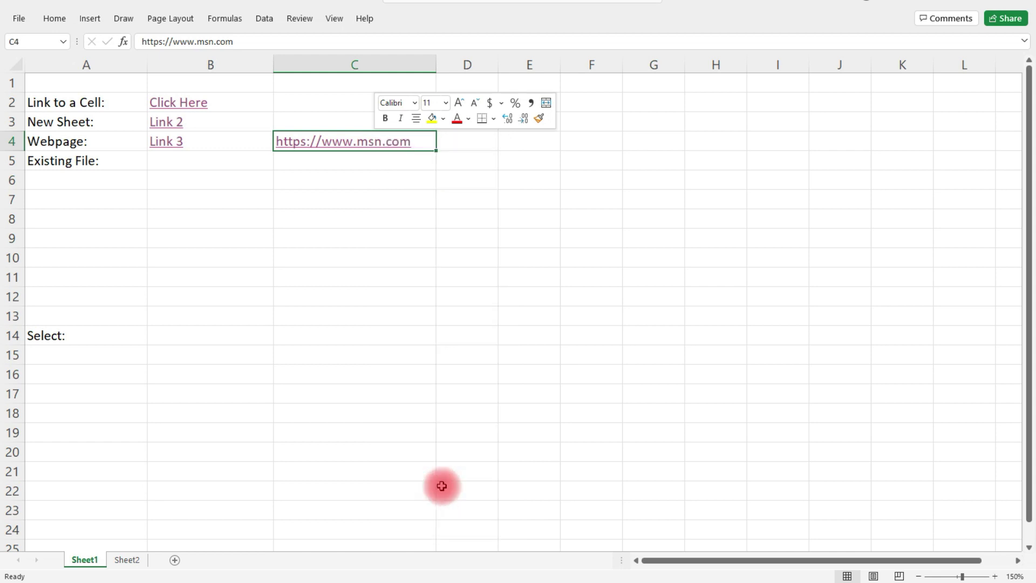
left_click(440, 398)
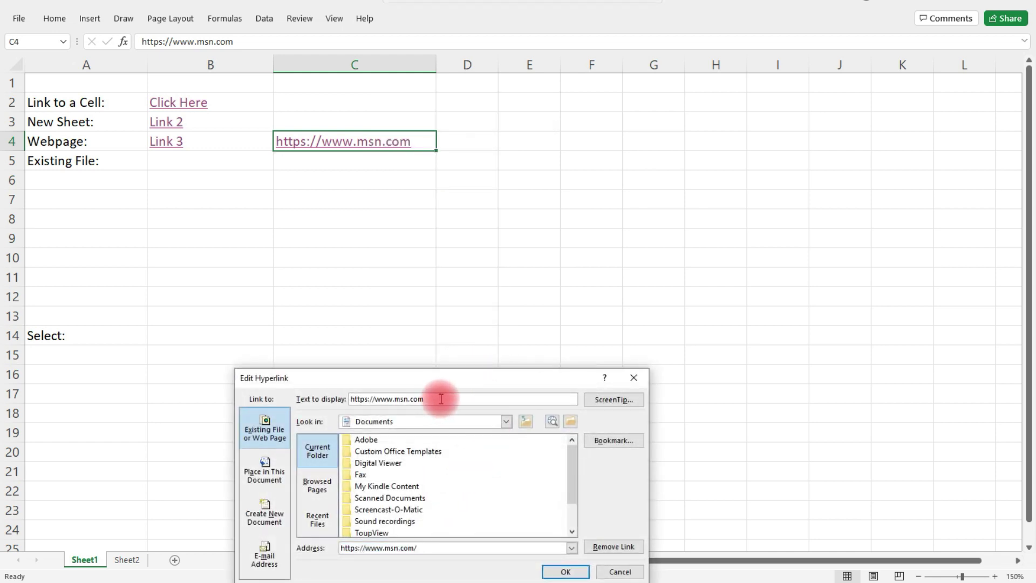
left_click_drag(441, 399, 350, 399)
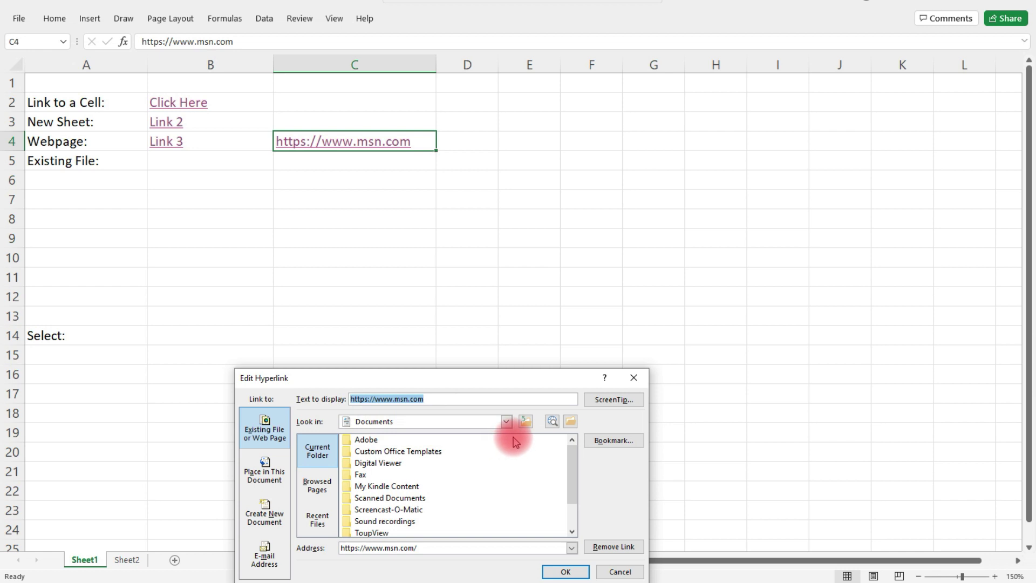
type("MSN Home")
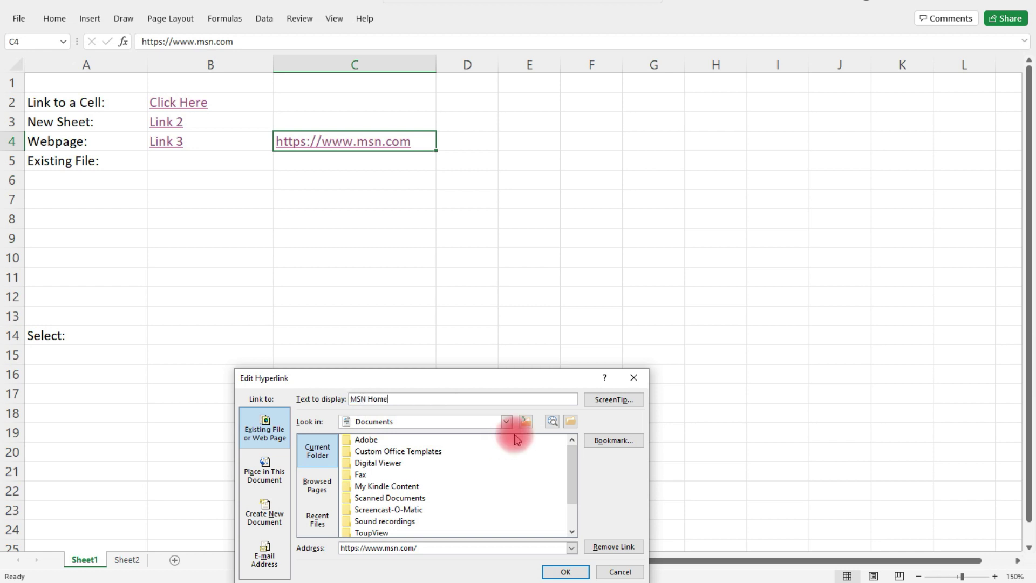
type("page")
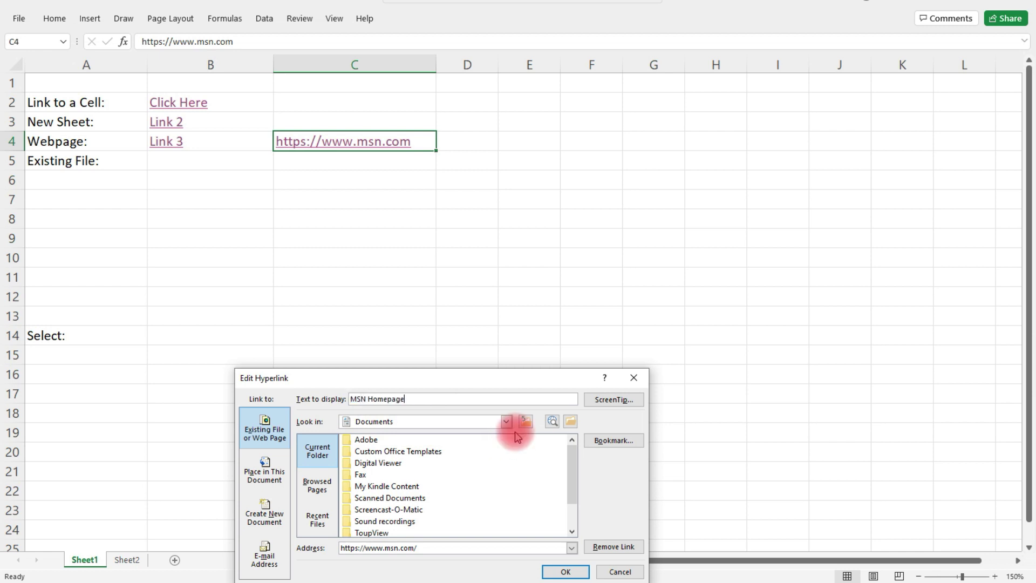
Give the link the ScreenTip 'Click Here For More Info', apply it, and test it
left_click(610, 400)
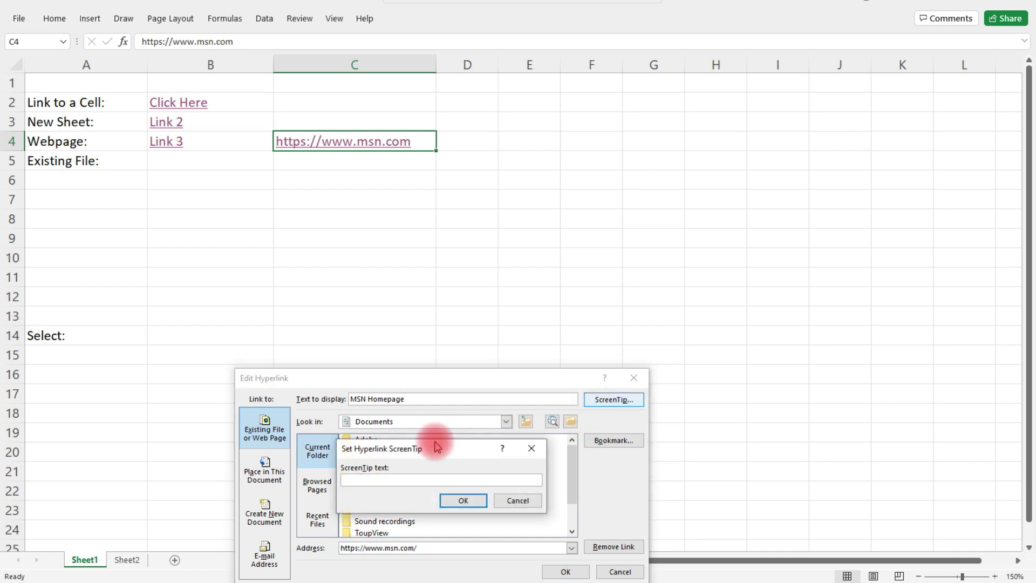
left_click(398, 478)
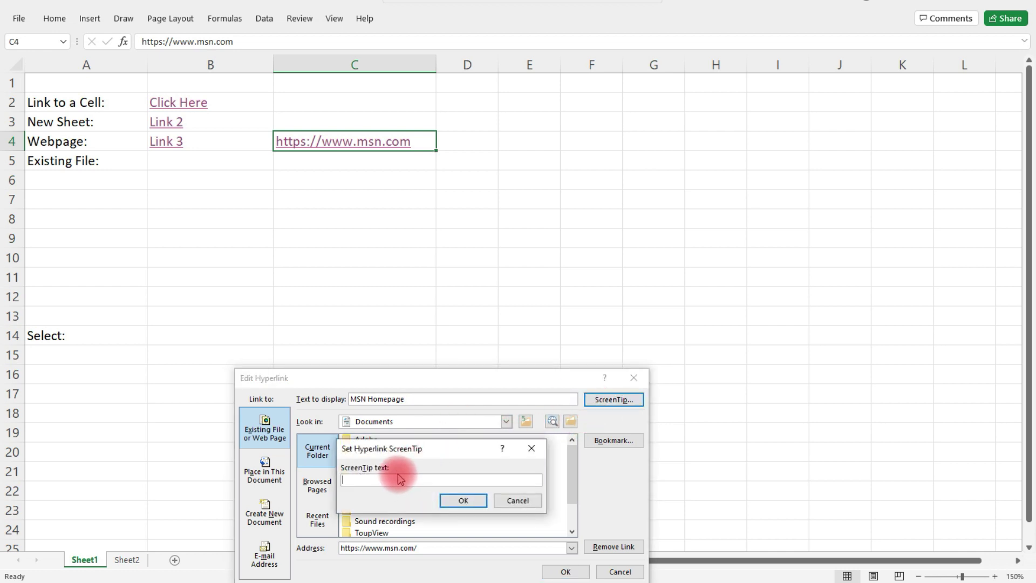
type("Click h")
type("ere")
key("BackSpace")
key("BackSpace")
key("BackSpace")
key("BackSpace")
type("Here For More In")
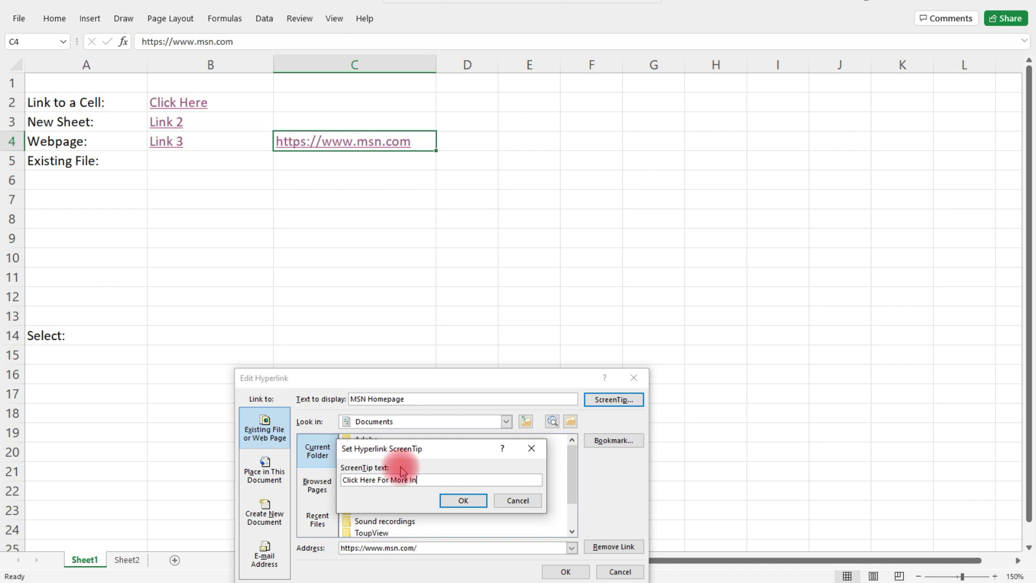
type("fo")
left_click(465, 506)
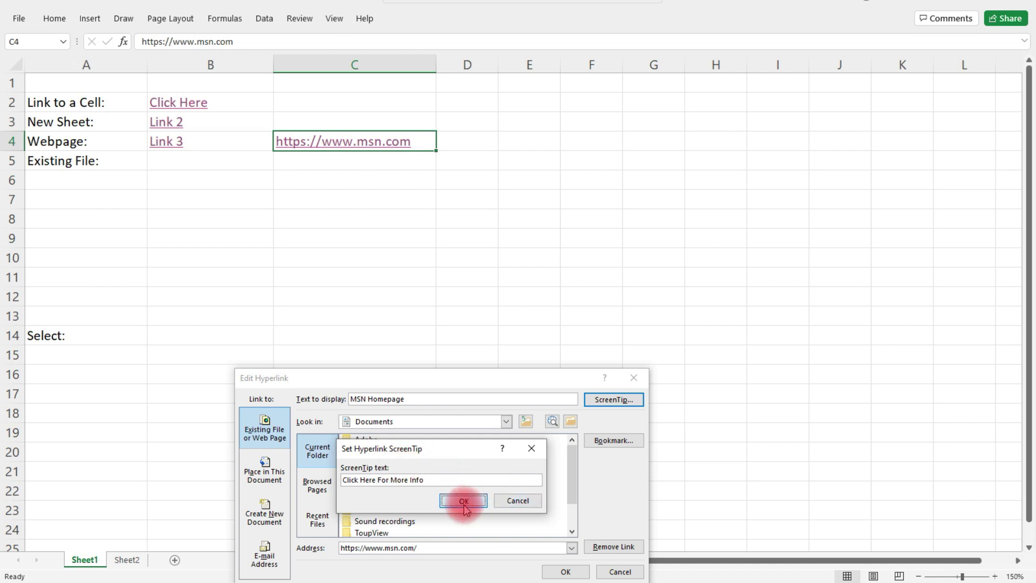
left_click(559, 572)
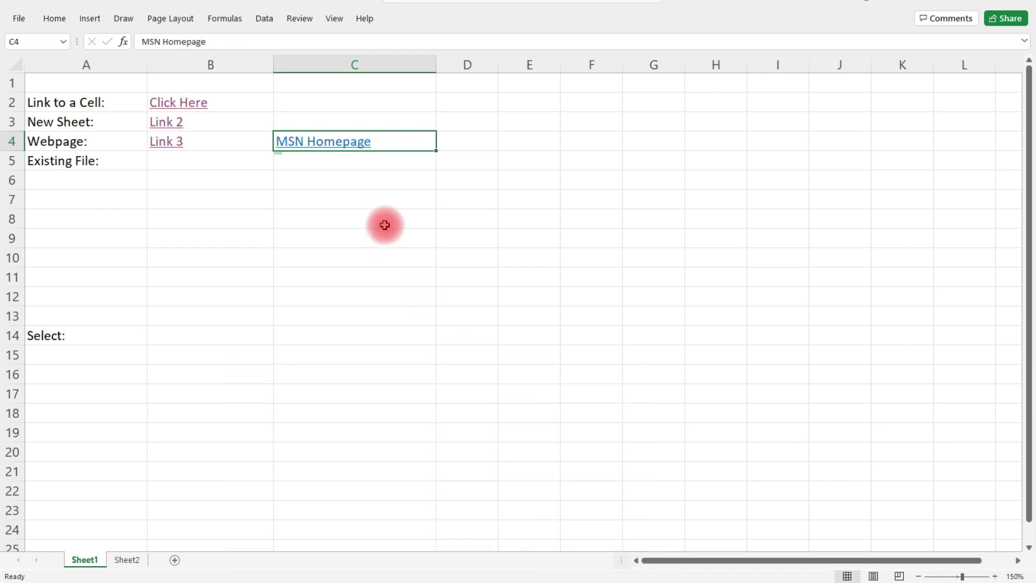
left_click(342, 147)
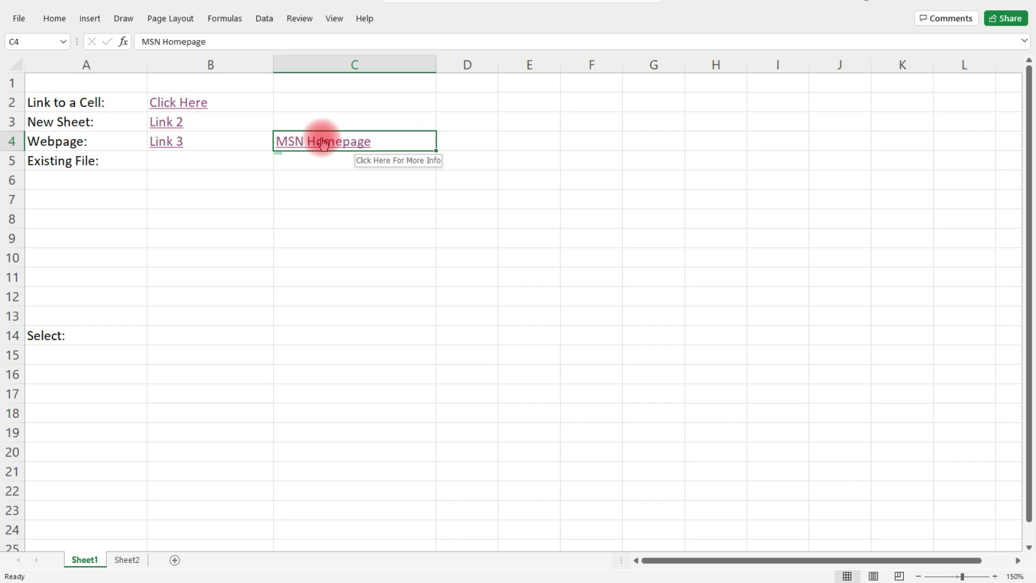
Enter the placeholder 'Link 4' in cell B5
left_click(236, 155)
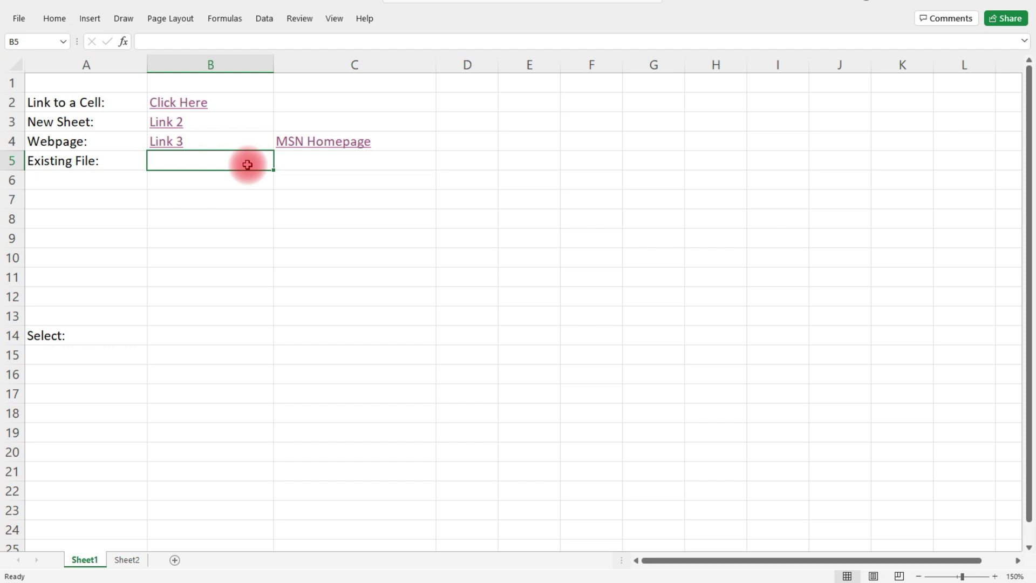
type("Link")
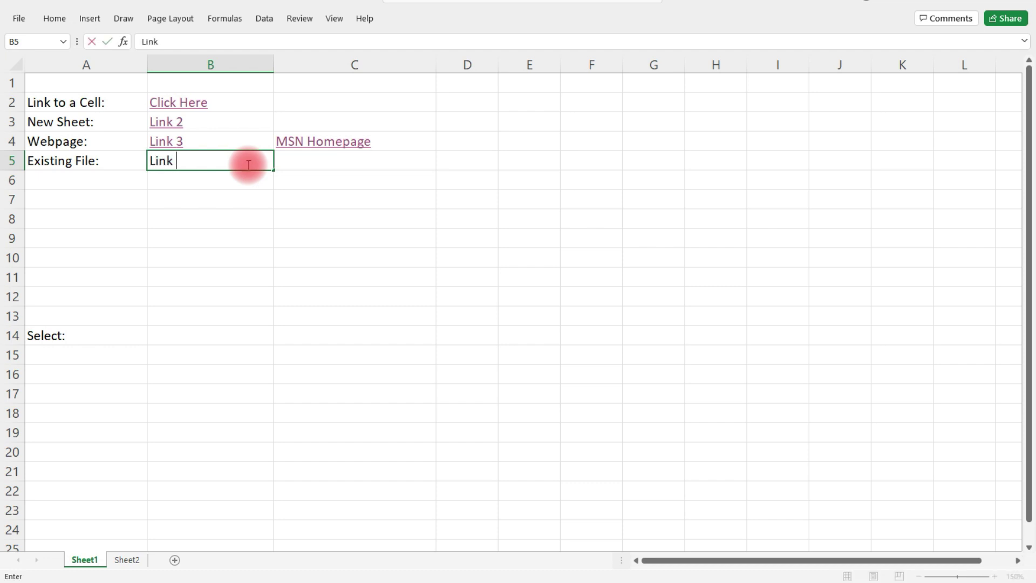
type(" 4")
key("Return")
left_click(247, 163)
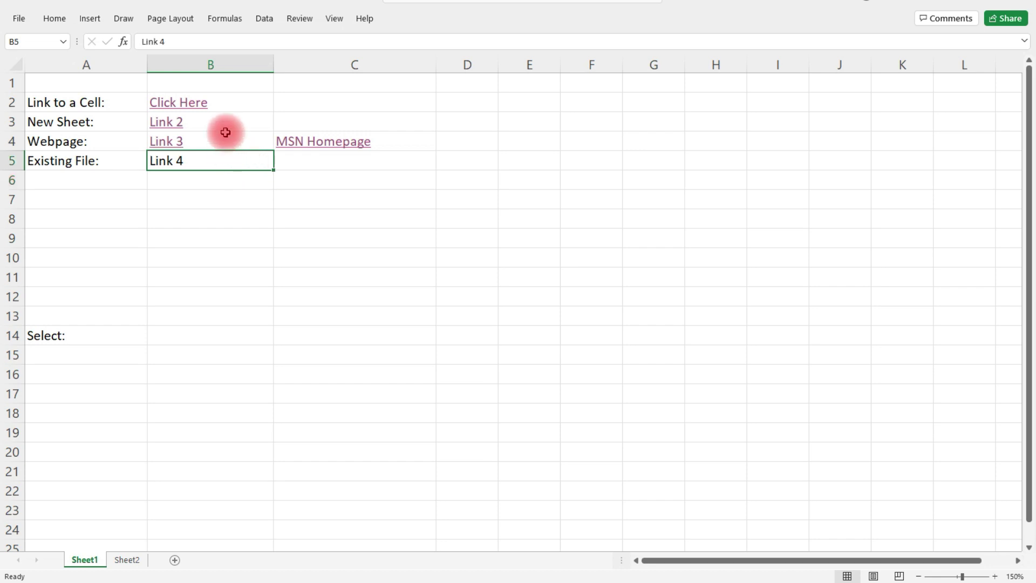
Hyperlink B5 to the WordPad shortcut on the Desktop
left_click(90, 18)
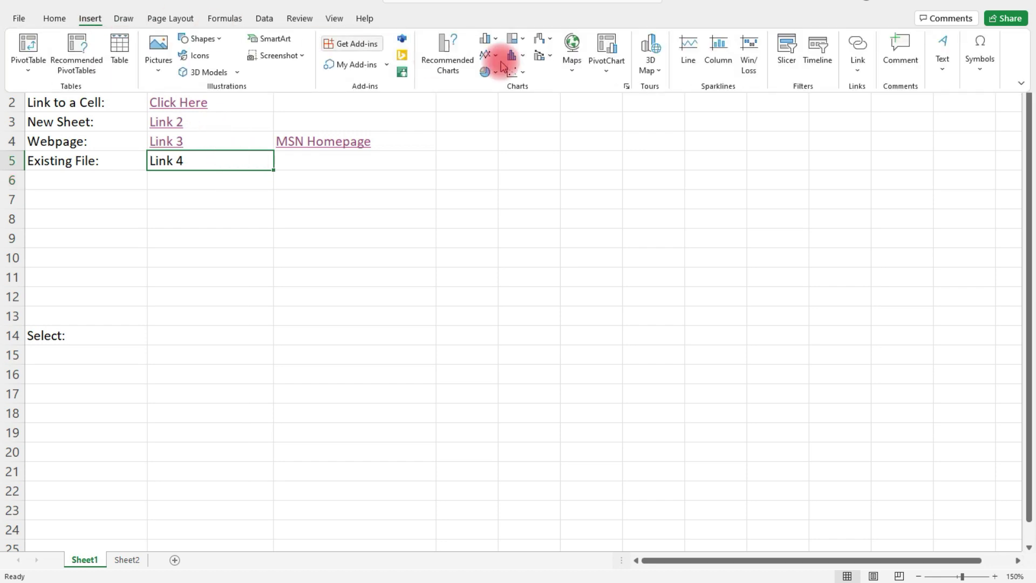
left_click(854, 59)
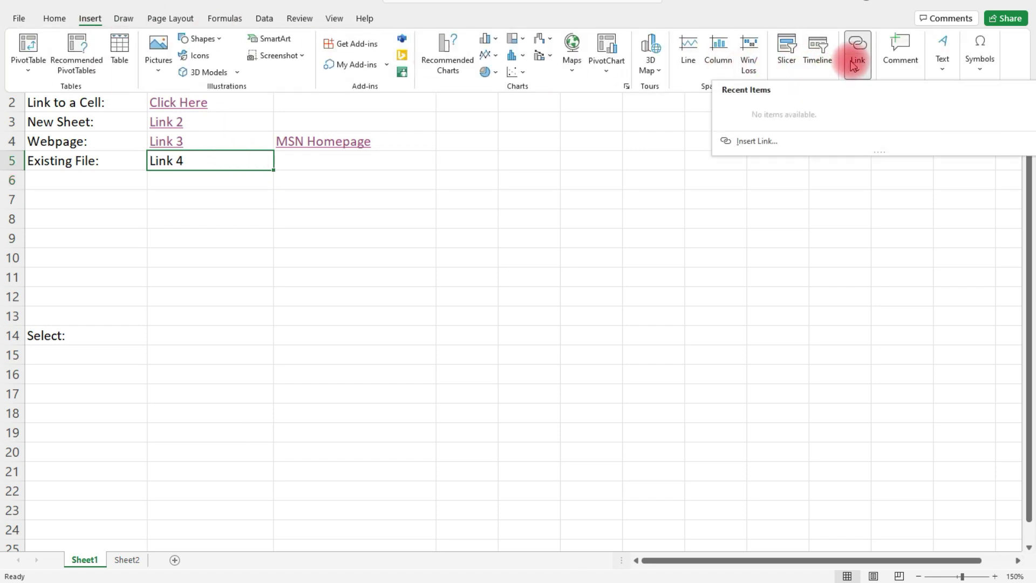
left_click(753, 141)
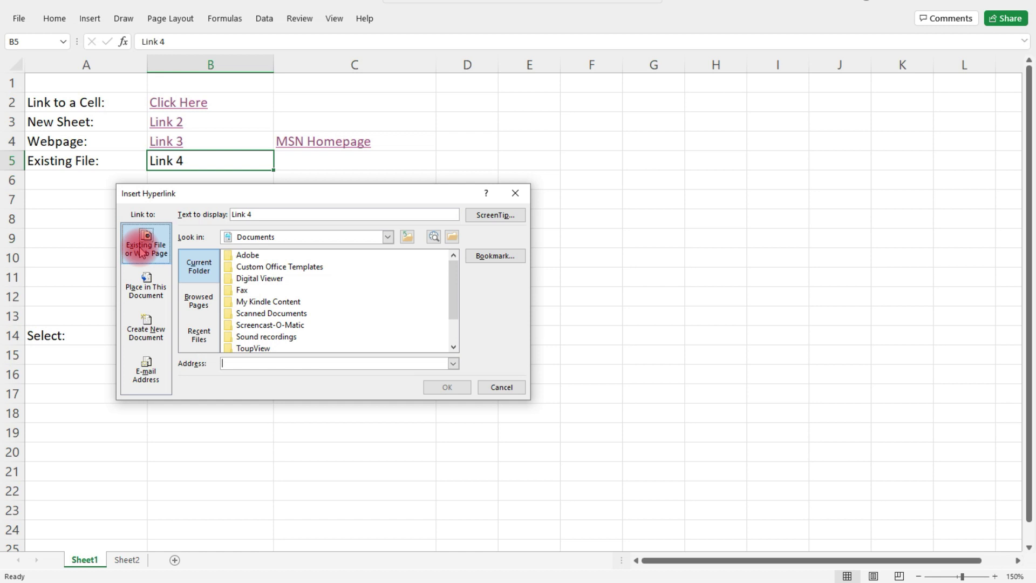
left_click(194, 267)
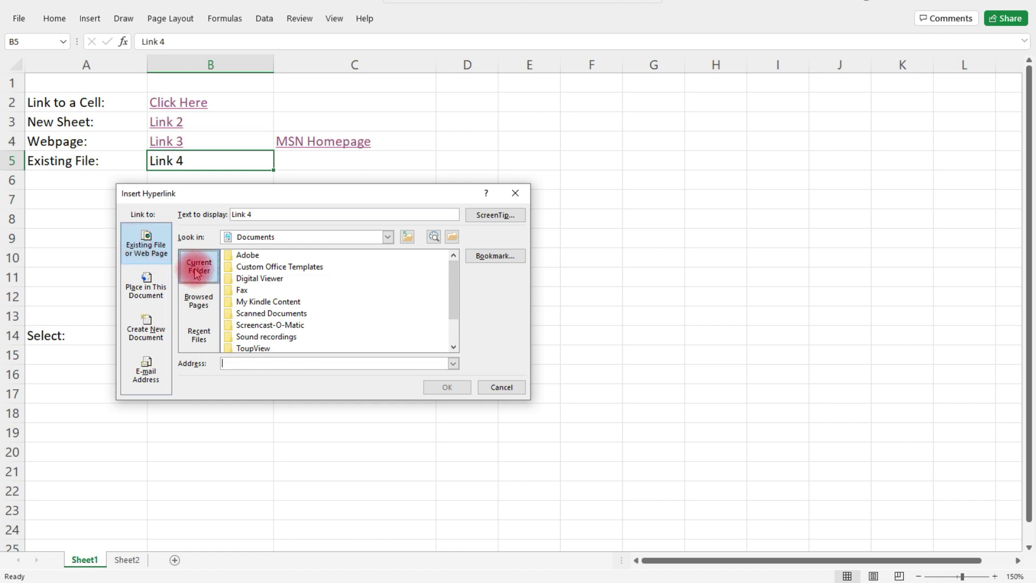
mouse_move(454, 293)
left_mouse_down()
mouse_move(452, 325)
mouse_move(452, 273)
left_mouse_up()
left_click(388, 238)
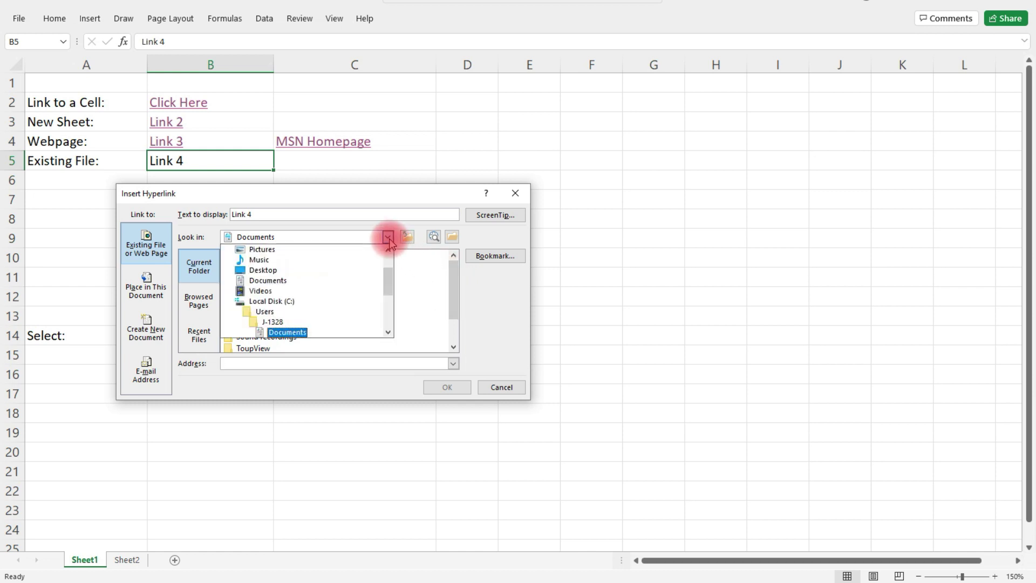
left_click(260, 269)
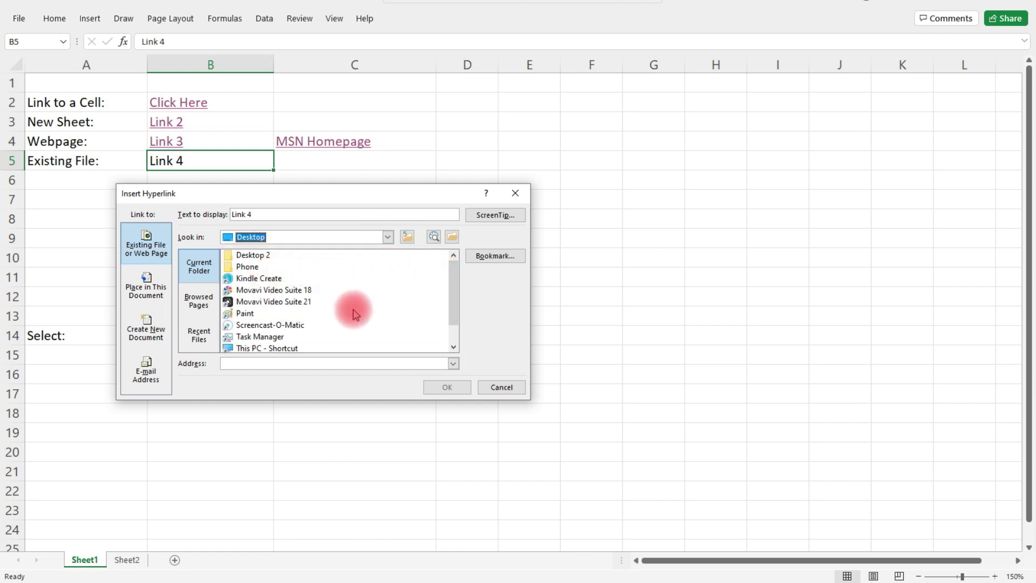
left_click_drag(453, 297, 452, 318)
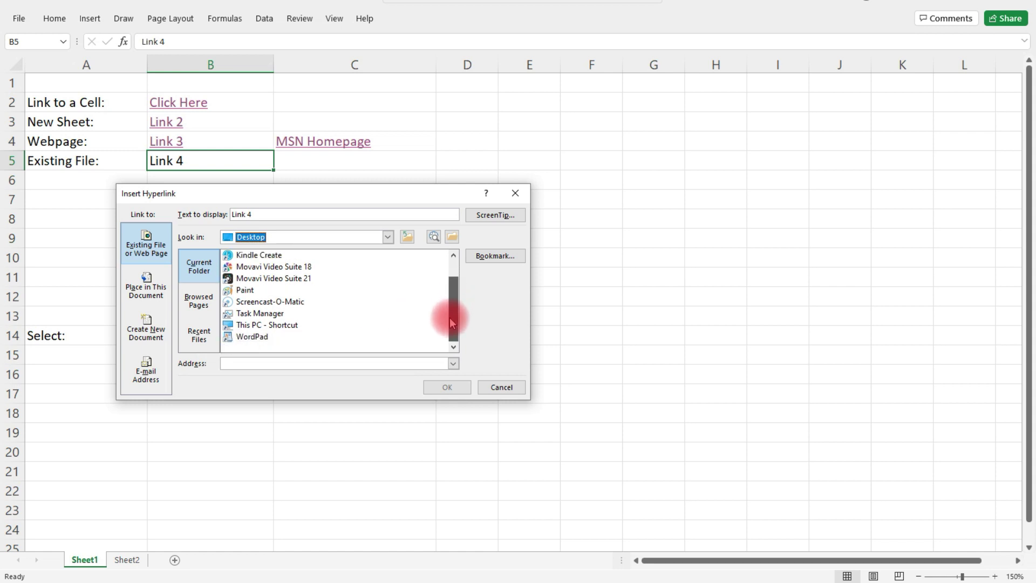
left_click(280, 338)
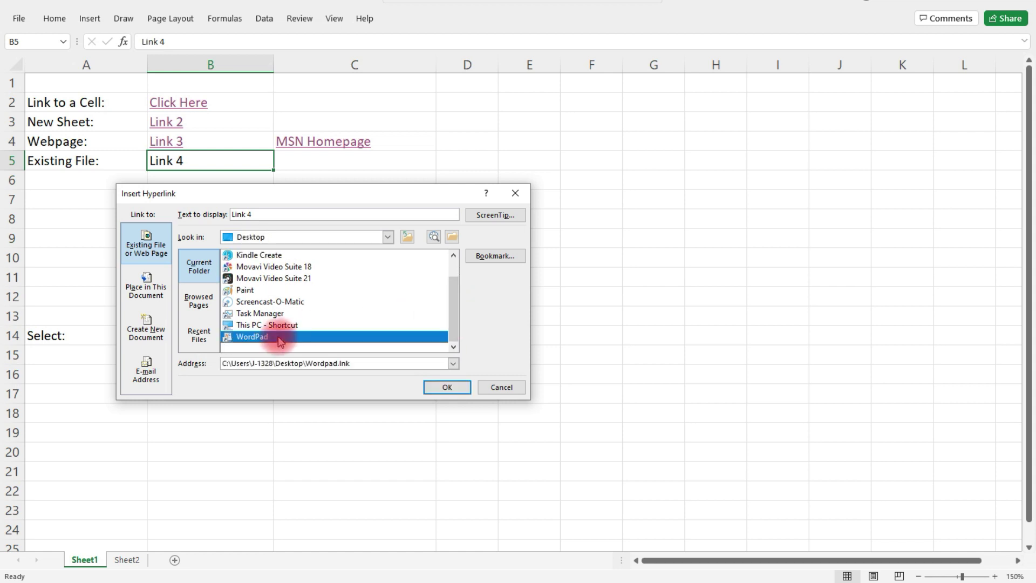
left_click(433, 387)
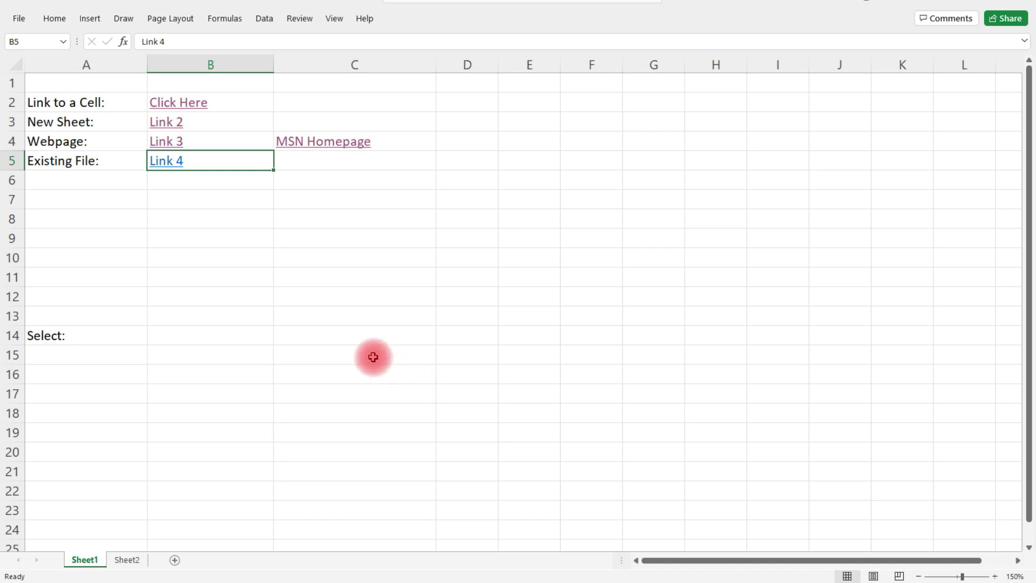
Follow the Link 4 WordPad file hyperlink and accept the Excel security notice
left_click(180, 168)
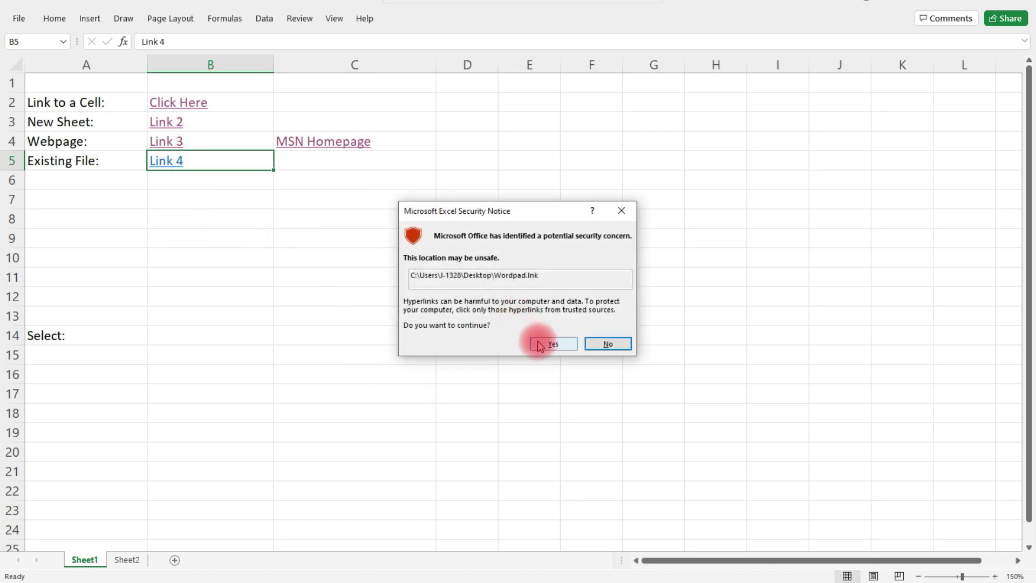
left_click(536, 342)
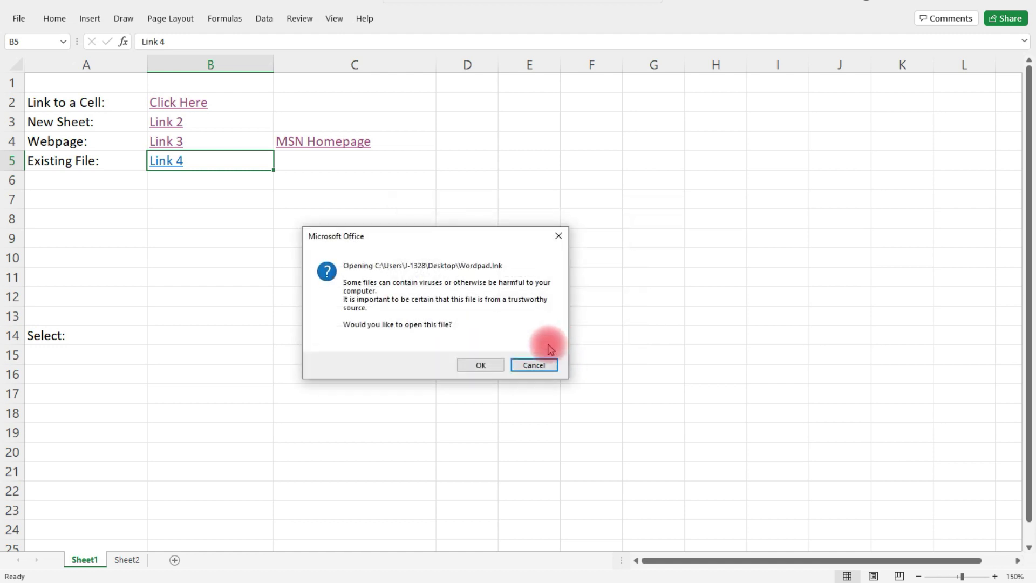